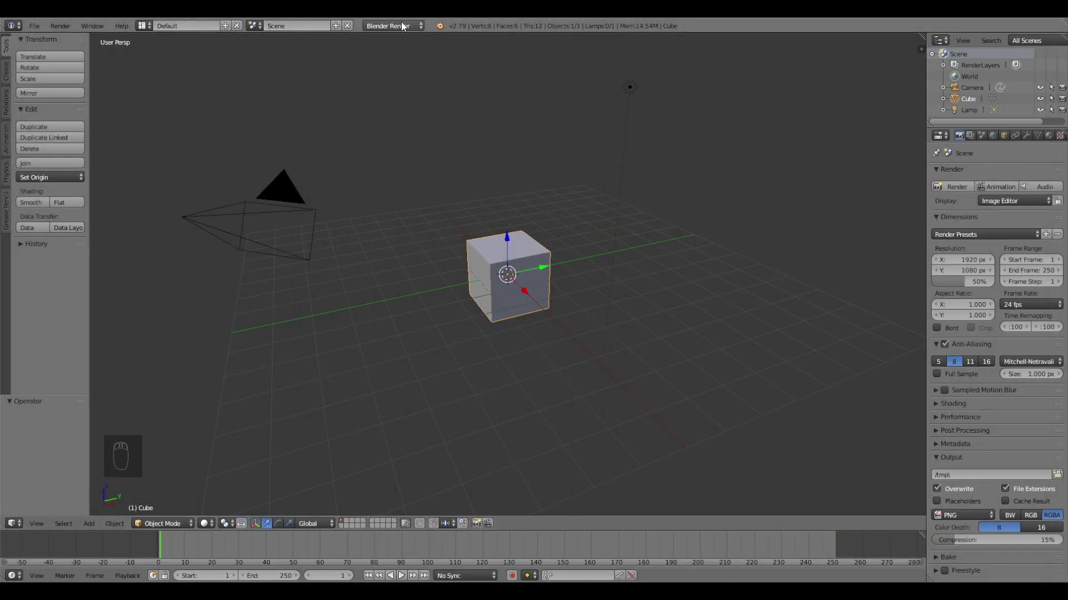
Switch the render engine to Cycles and replace the default cube with a Suzanne monkey head
click(402, 23)
click(406, 64)
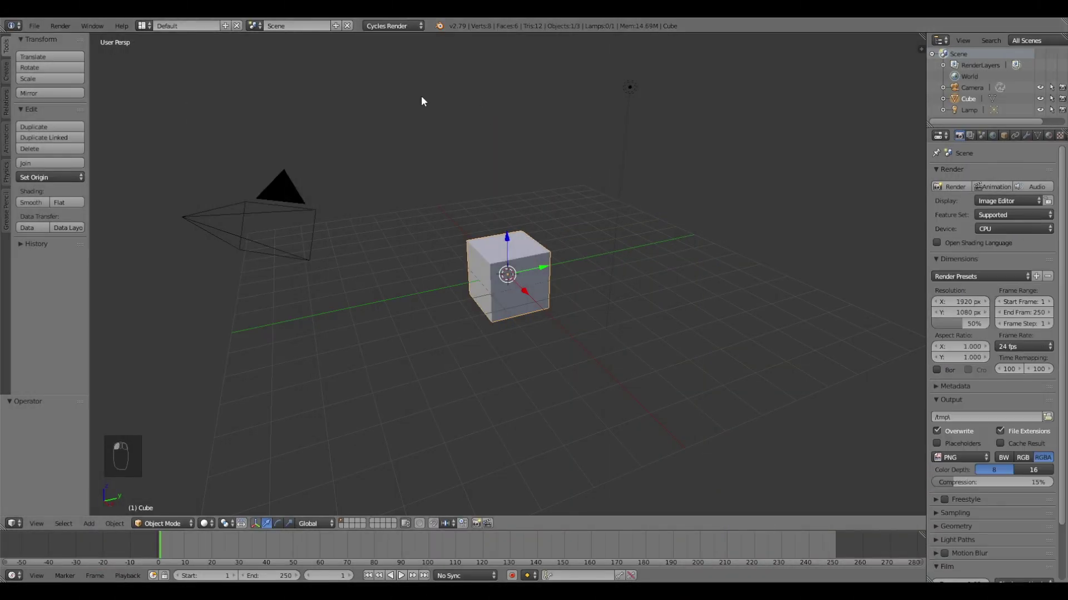
key(x)
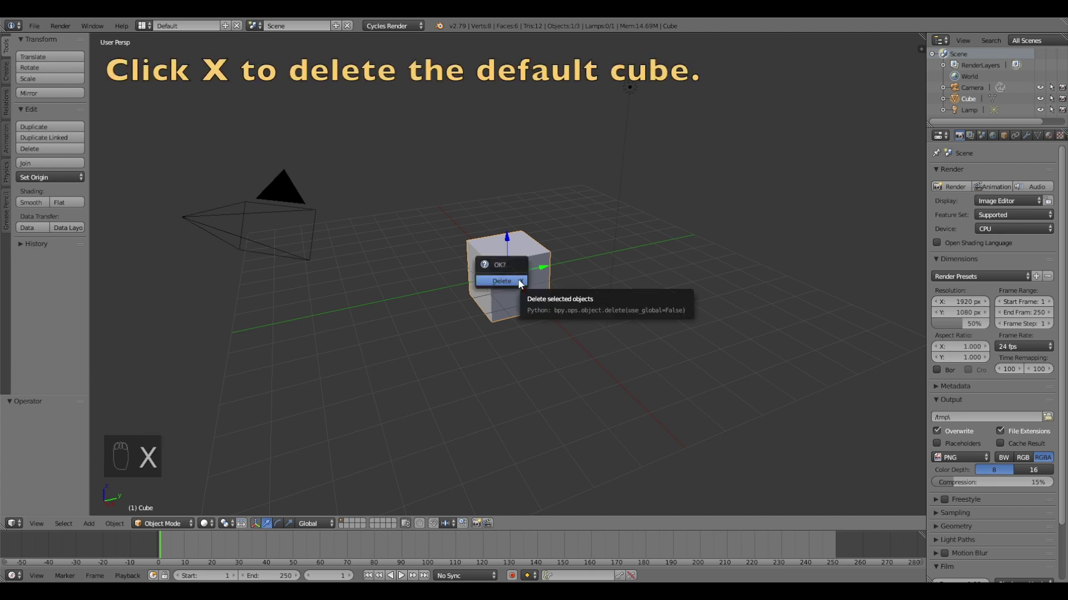
click(519, 282)
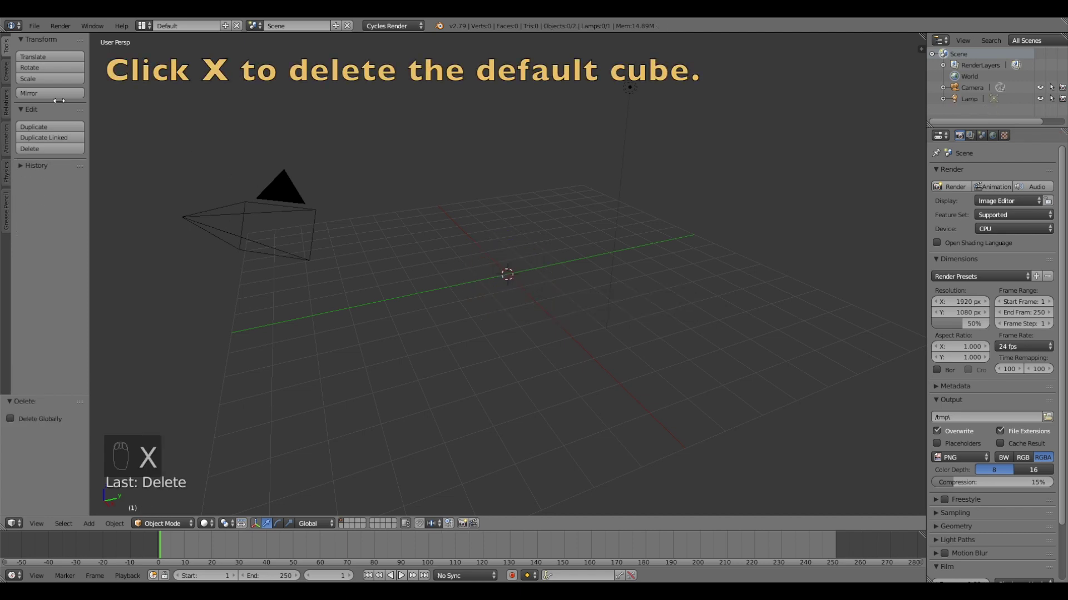
click(6, 72)
click(47, 172)
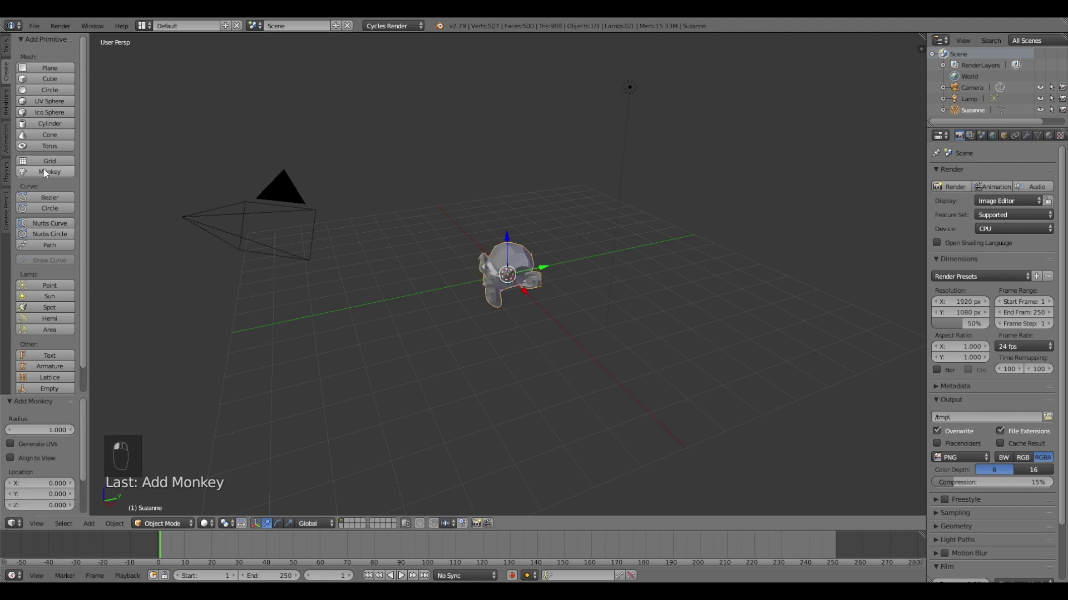
Add a Subdivision Surface modifier to Suzanne, raise its levels to 4, and apply it
click(1027, 135)
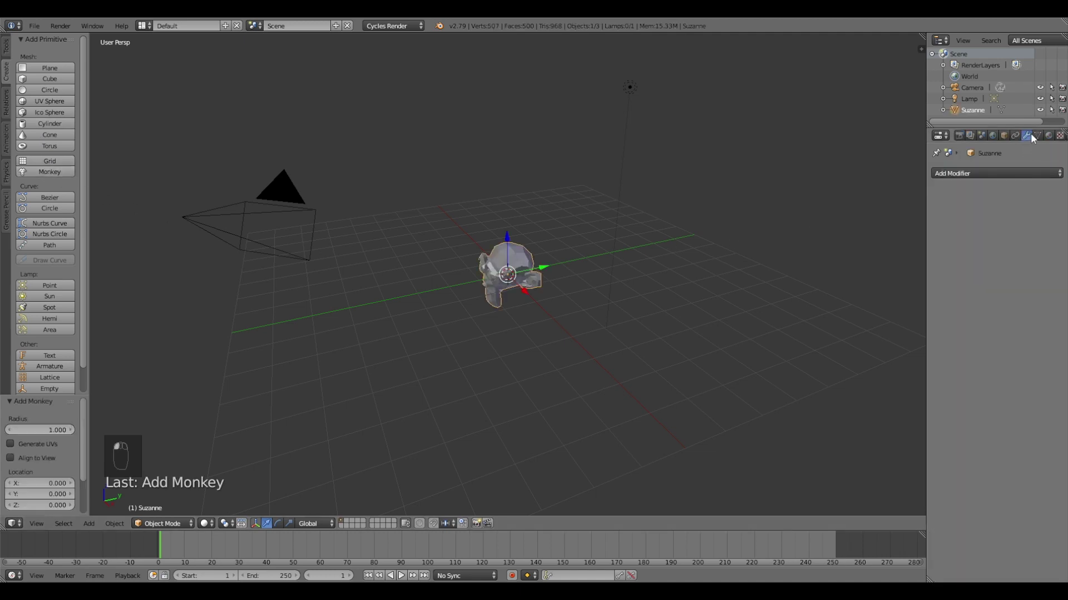
click(994, 173)
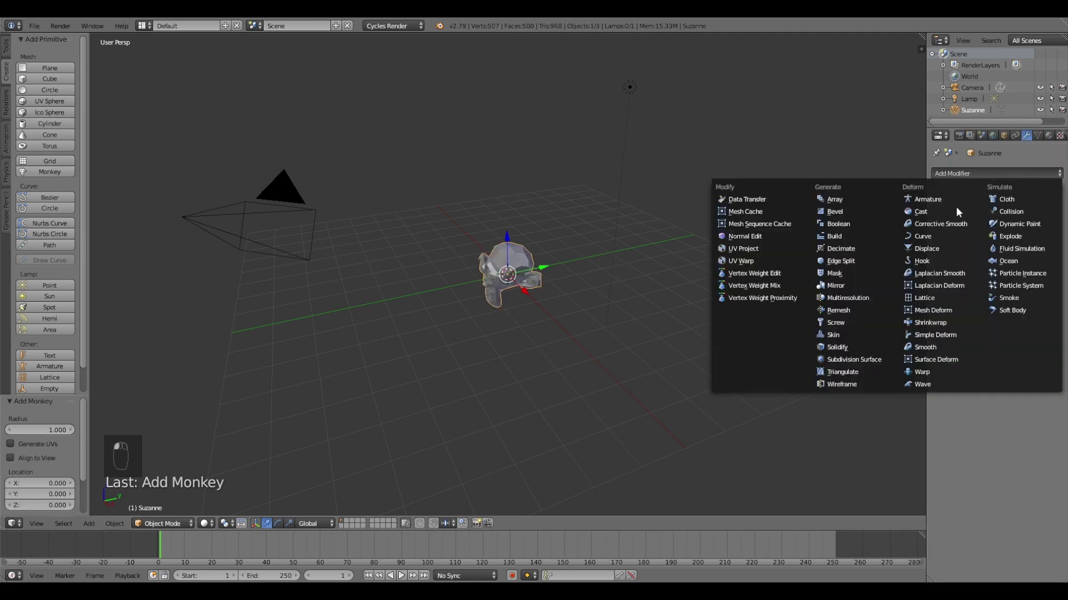
click(873, 359)
click(991, 247)
click(991, 247)
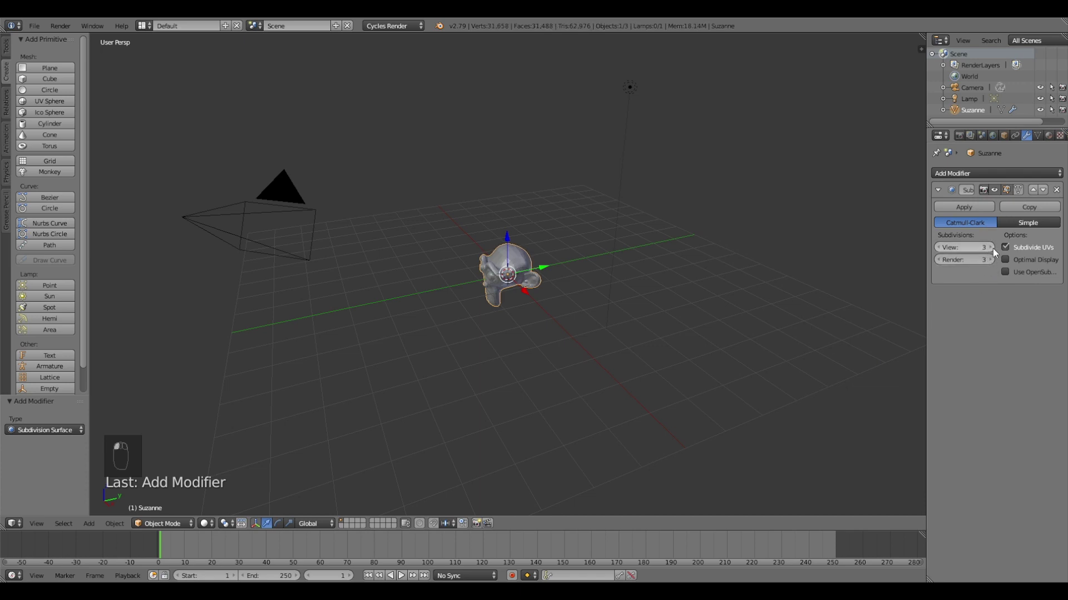
click(990, 247)
click(991, 259)
click(969, 206)
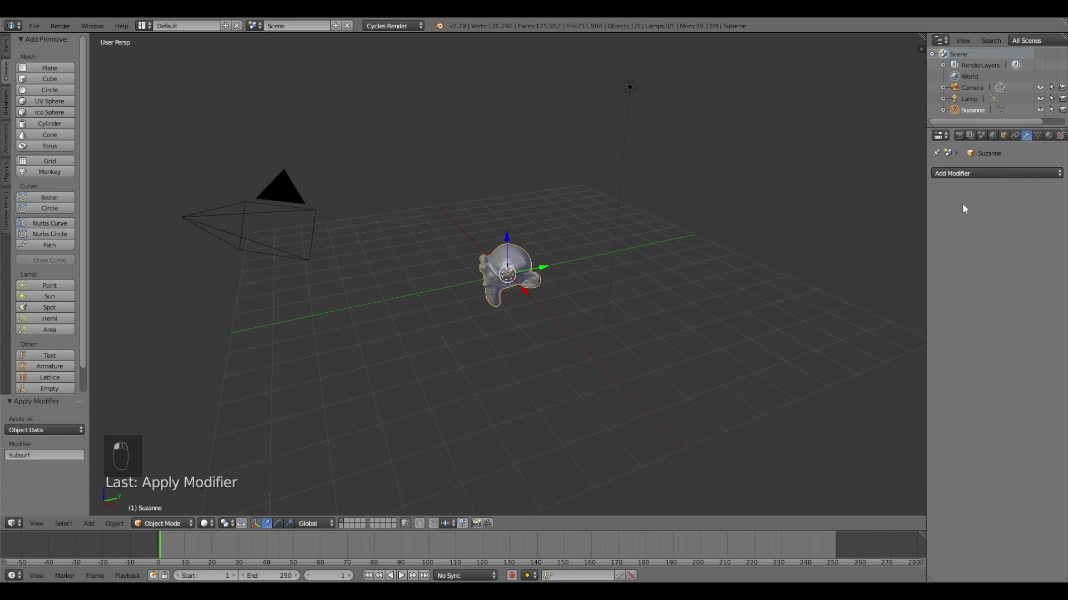
scroll(607, 183, up, 3)
middle_drag(592, 232, 643, 199)
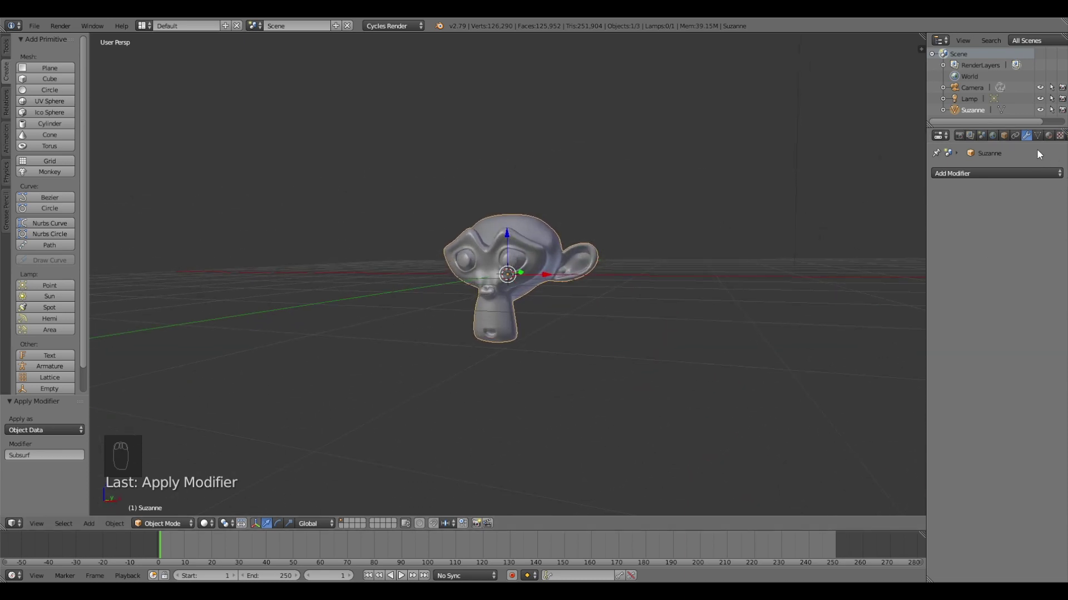
click(110, 521)
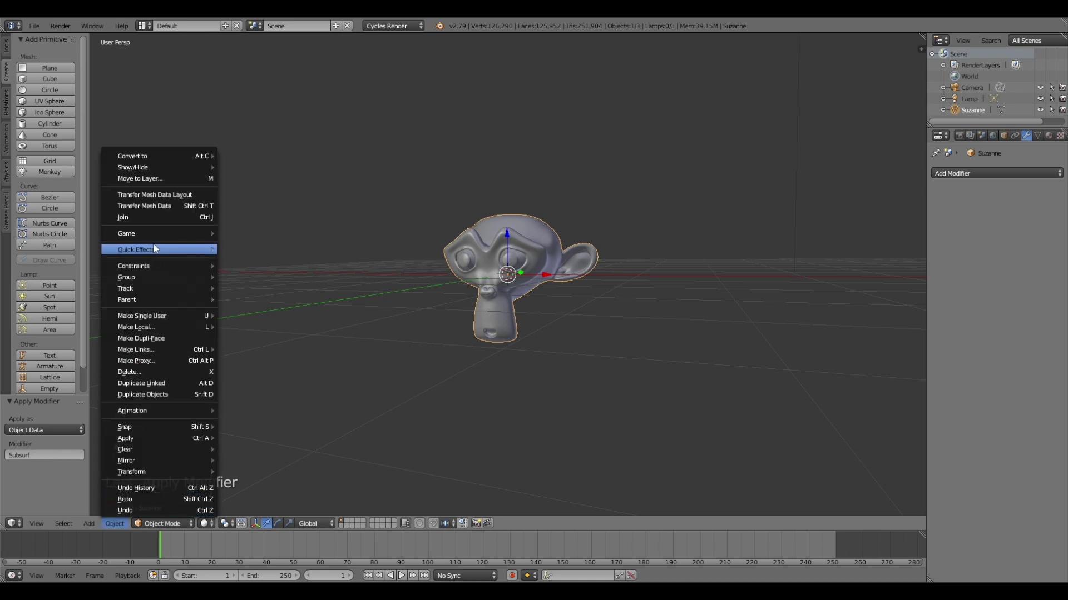
Apply Quick Effects > Quick Smoke to Suzanne and show the domain's physics settings
mouse_move(192, 251)
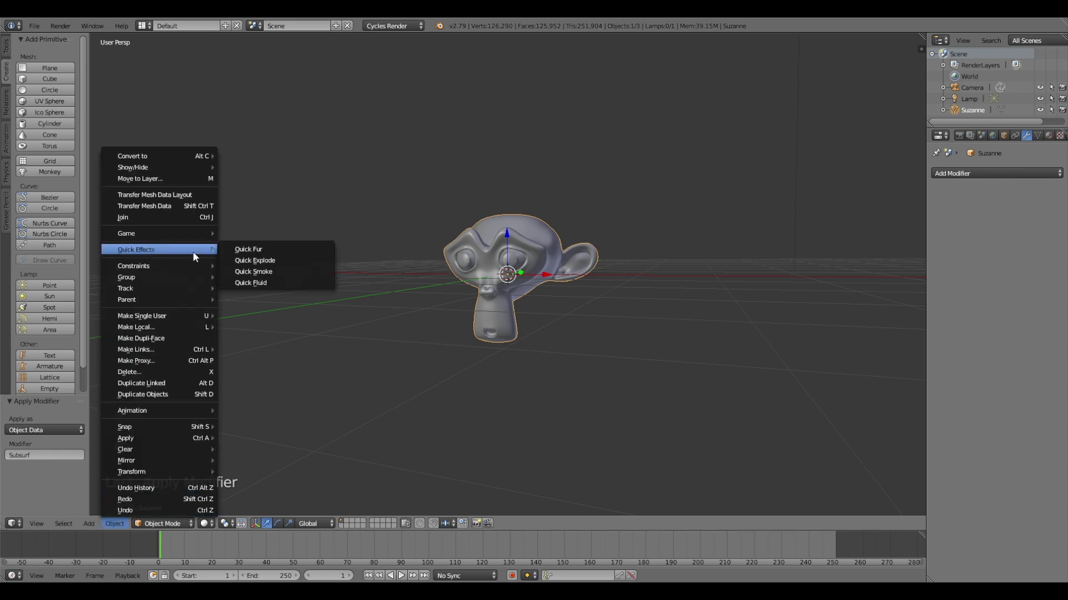
click(266, 272)
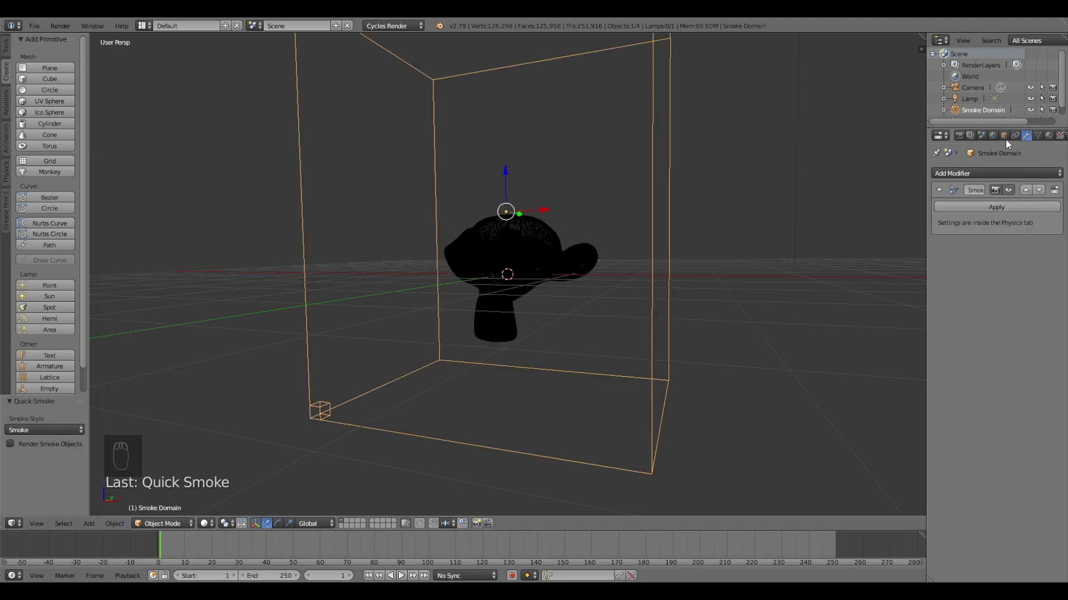
scroll(1006, 135, down, 3)
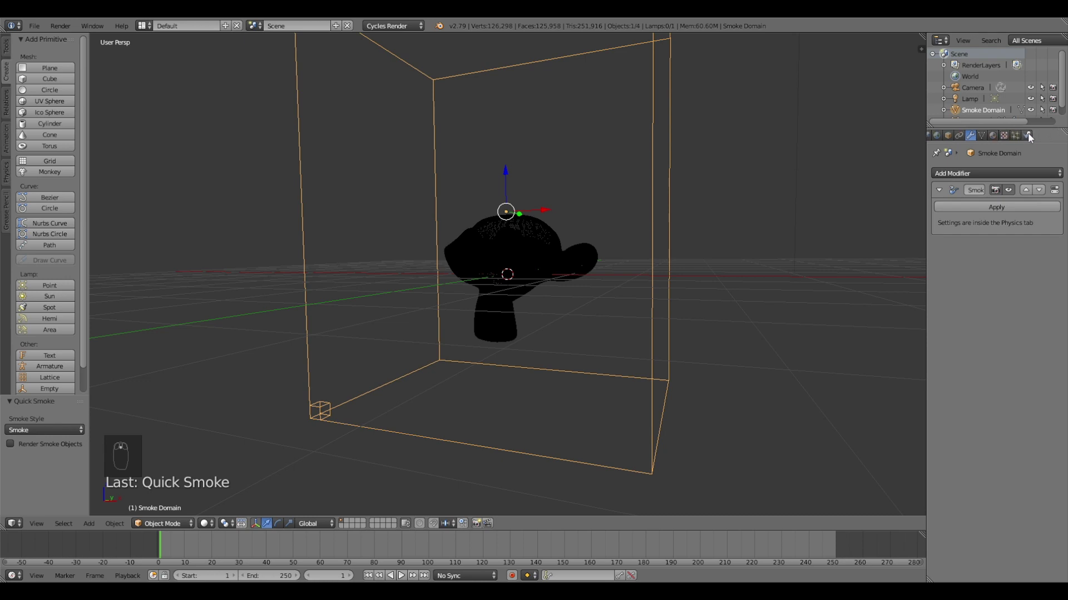
click(1026, 135)
Give the smoke domain 100 divisions with Adaptive Domain and High Resolution enabled
click(966, 296)
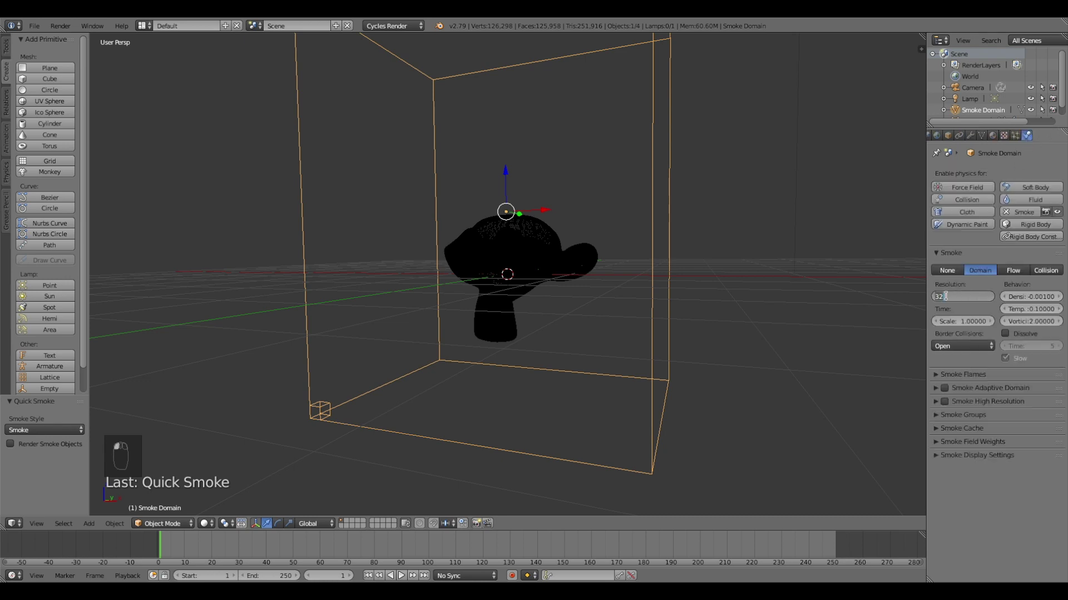
text(10)
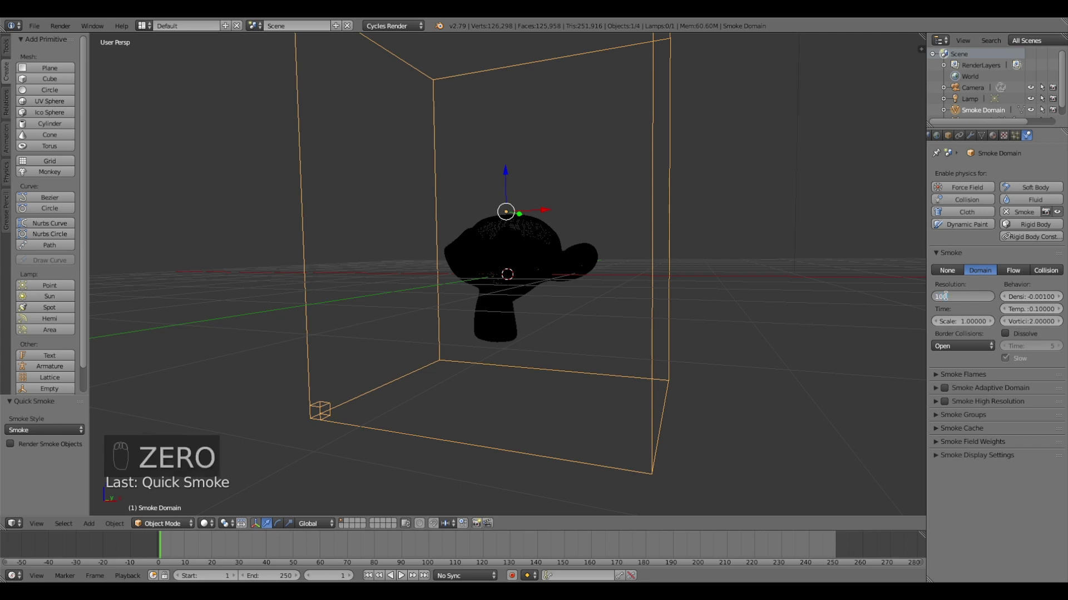
text(0)
key(Return)
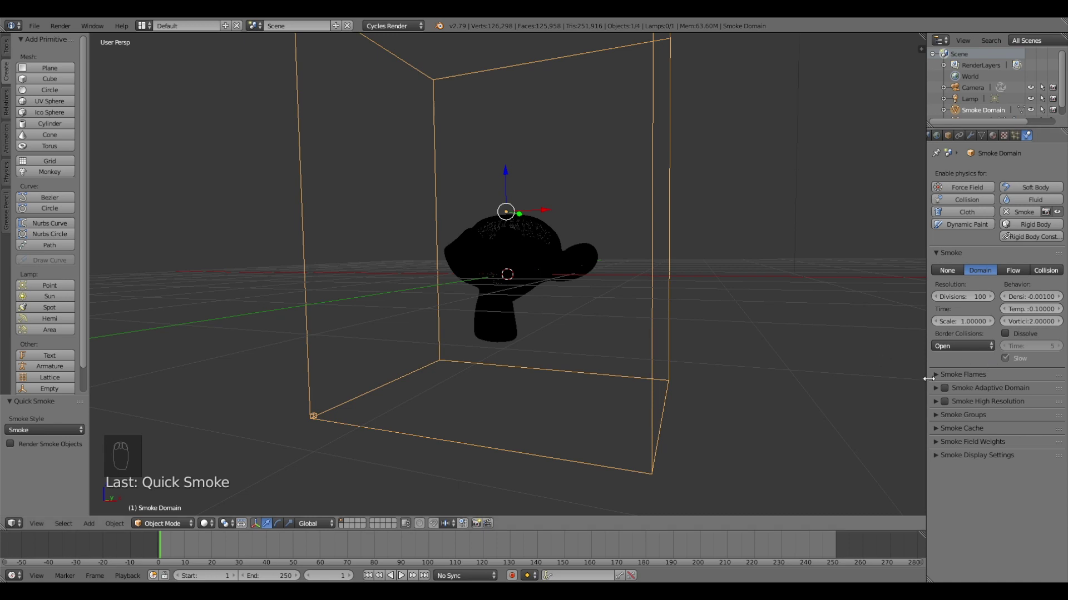
click(944, 387)
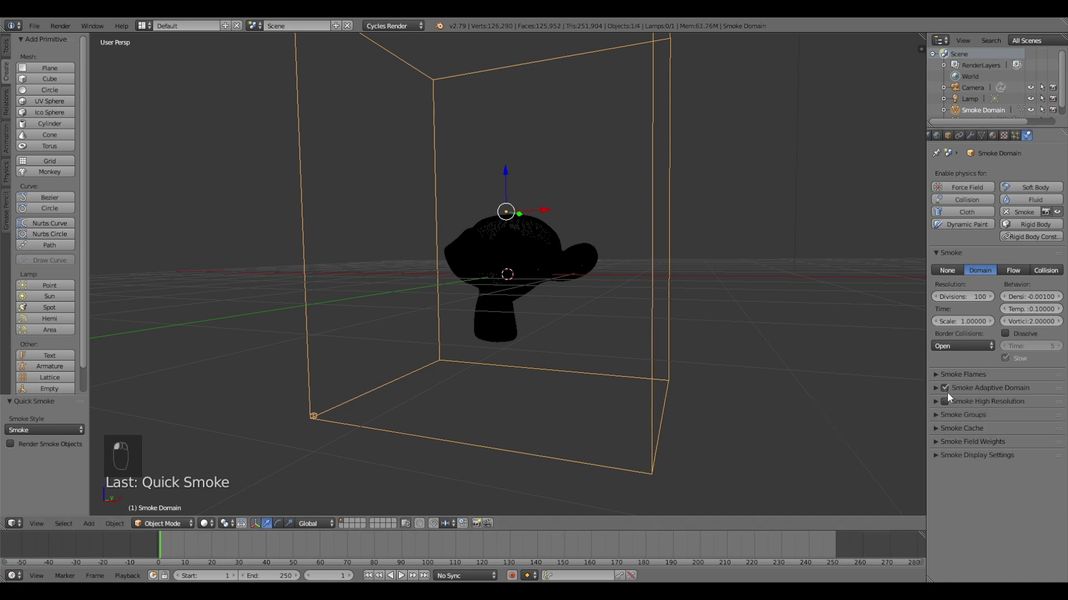
click(946, 396)
Set Suzanne's smoke flow to Fire + Smoke with surface emission 1.0 and initial density 0
right_click(534, 255)
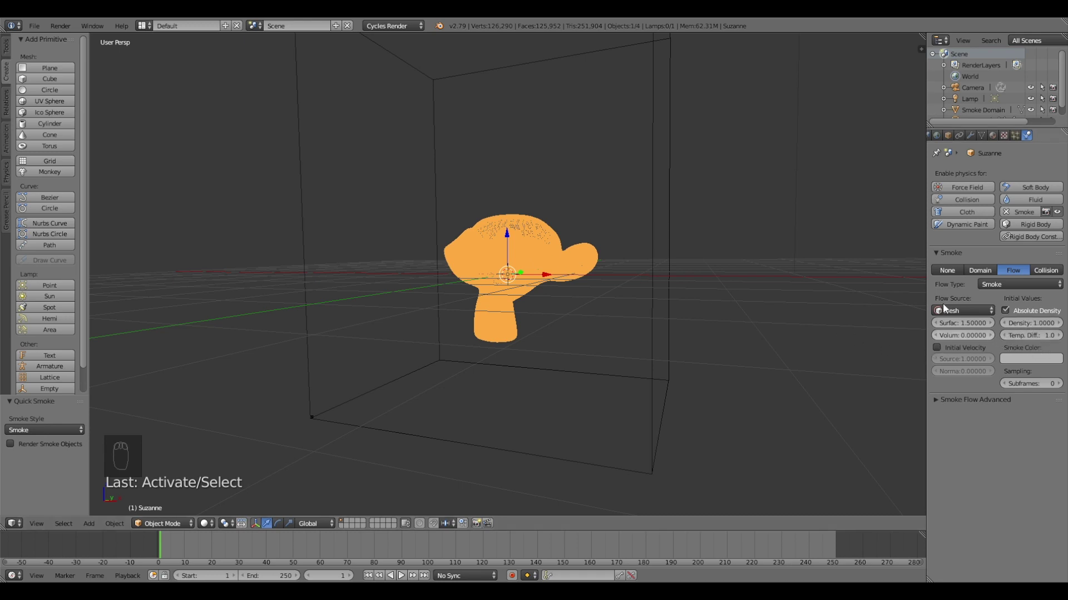
click(957, 323)
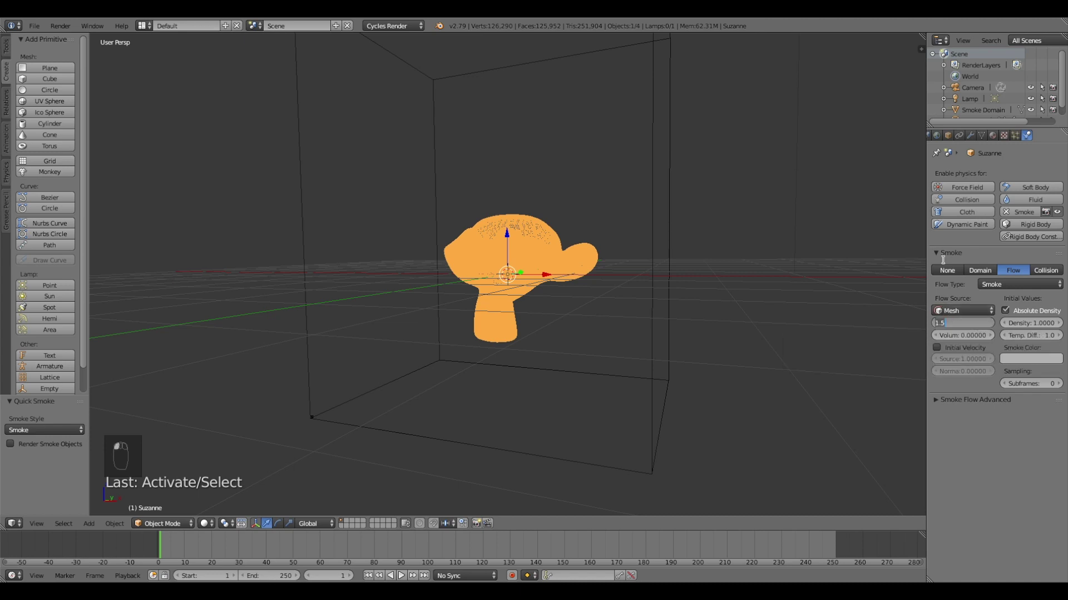
key(BackSpace)
text(1)
key(Return)
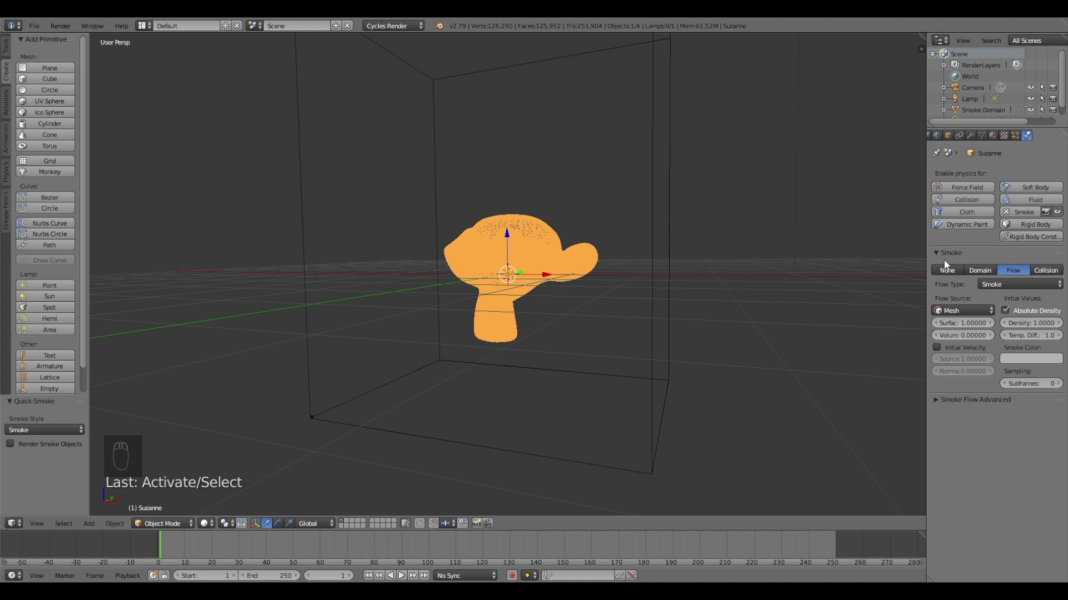
click(1023, 323)
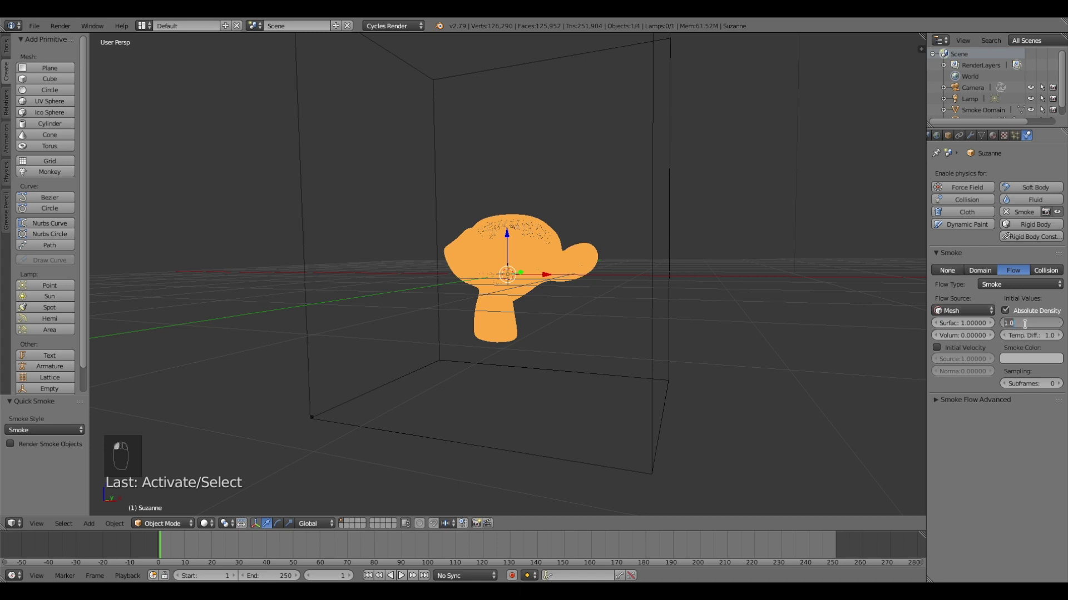
key(BackSpace)
text(0)
key(Return)
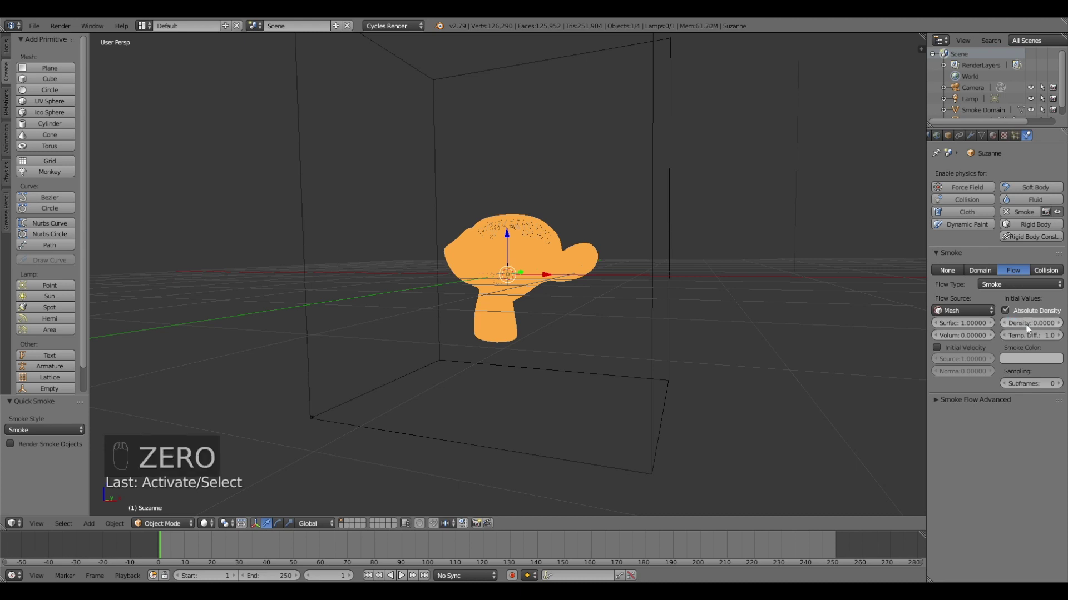
click(1020, 284)
click(1027, 244)
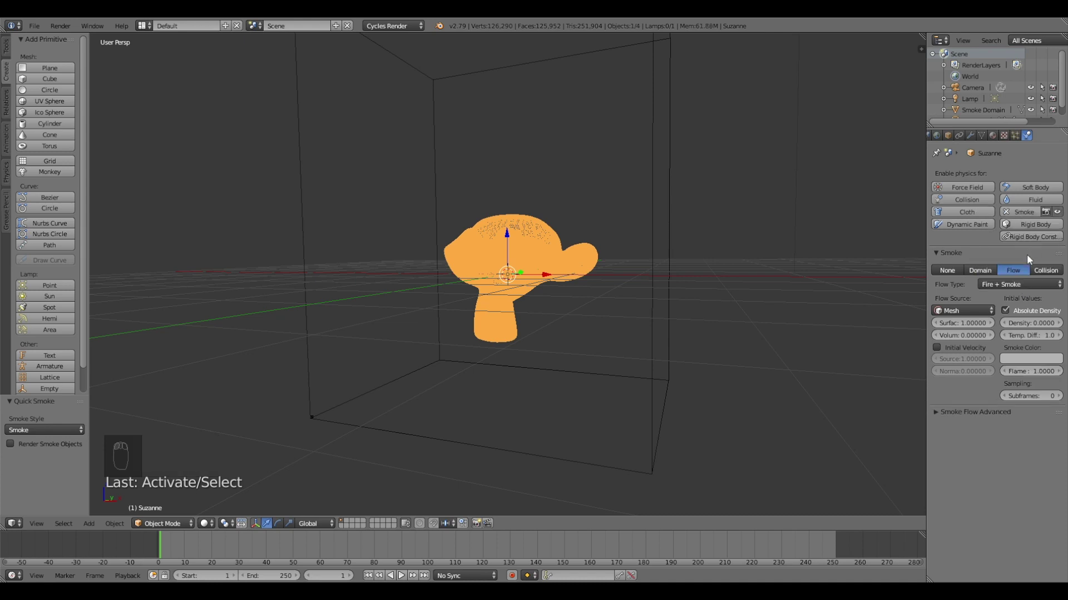
Play the animation to run the fire and smoke simulation, stopping at frame 20
click(827, 542)
click(400, 575)
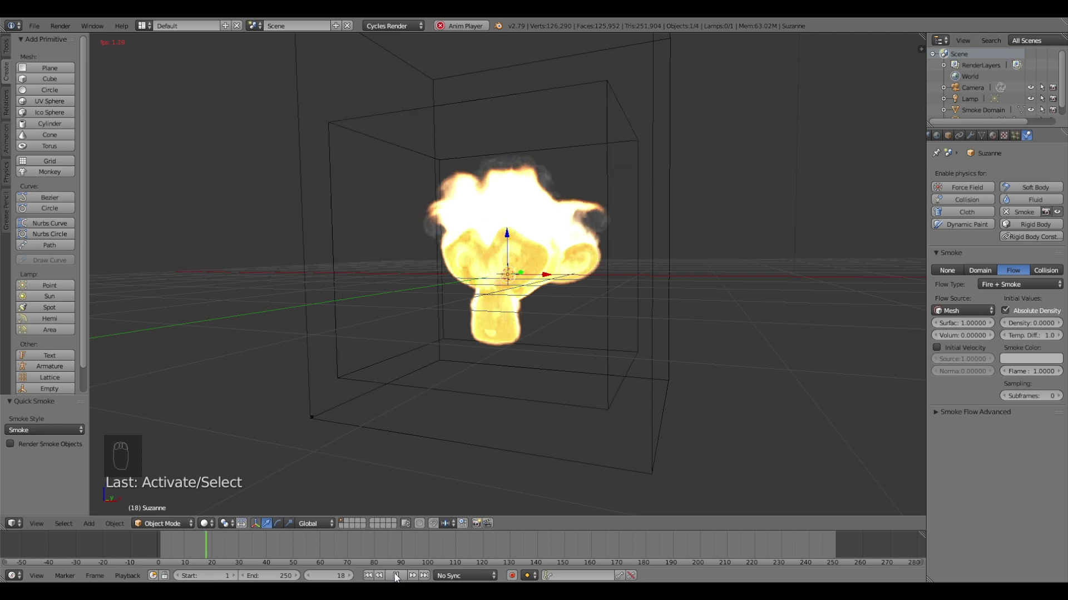
click(396, 576)
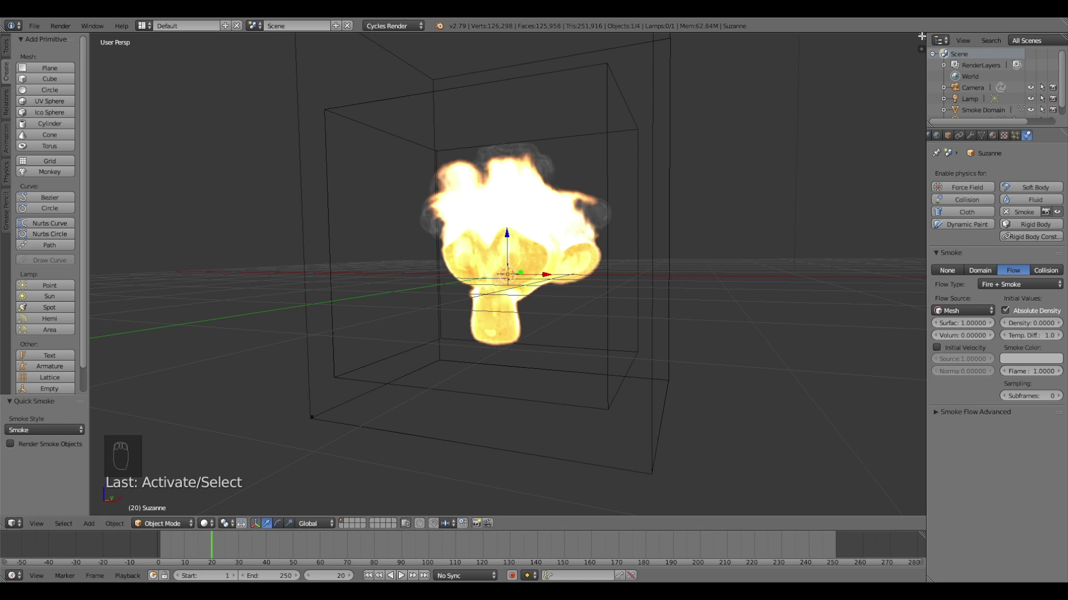
Select the Smoke Domain and split the view into a Node Editor showing its material
right_click(655, 114)
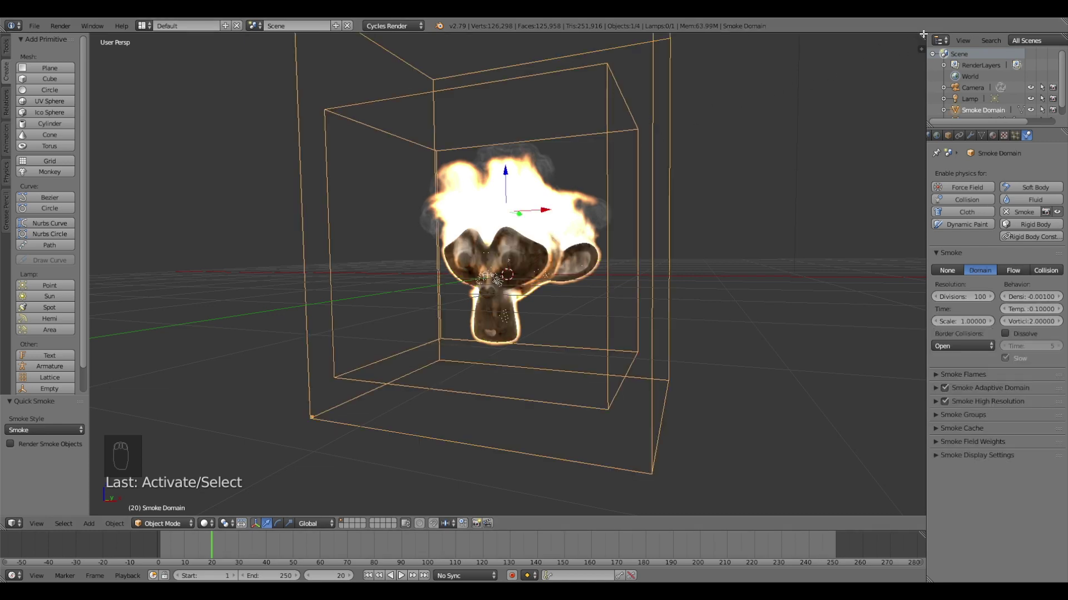
drag(922, 34, 480, 73)
click(491, 524)
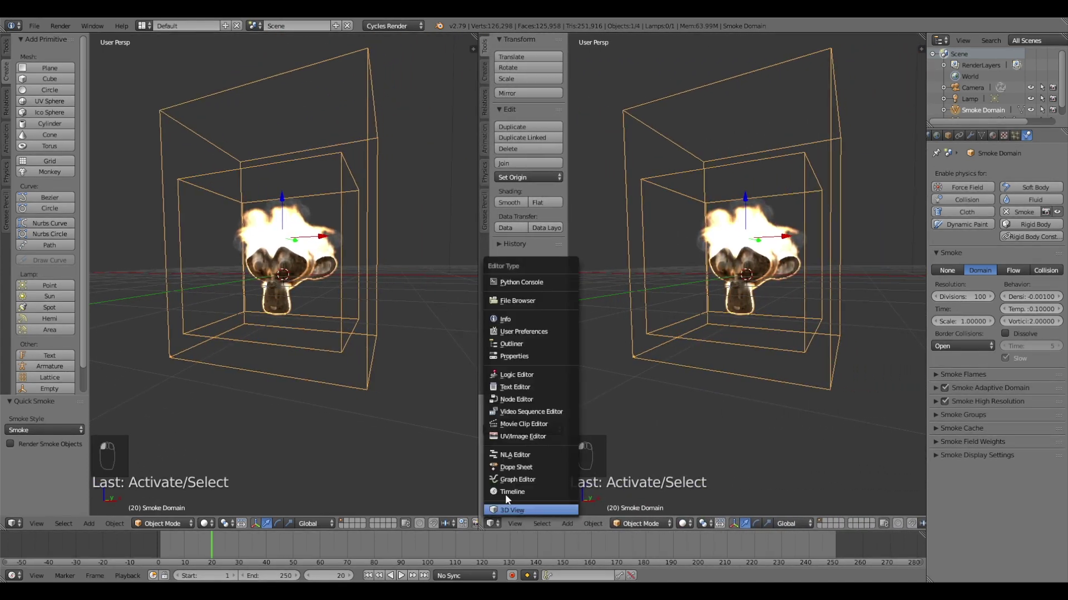
click(525, 399)
key(Home)
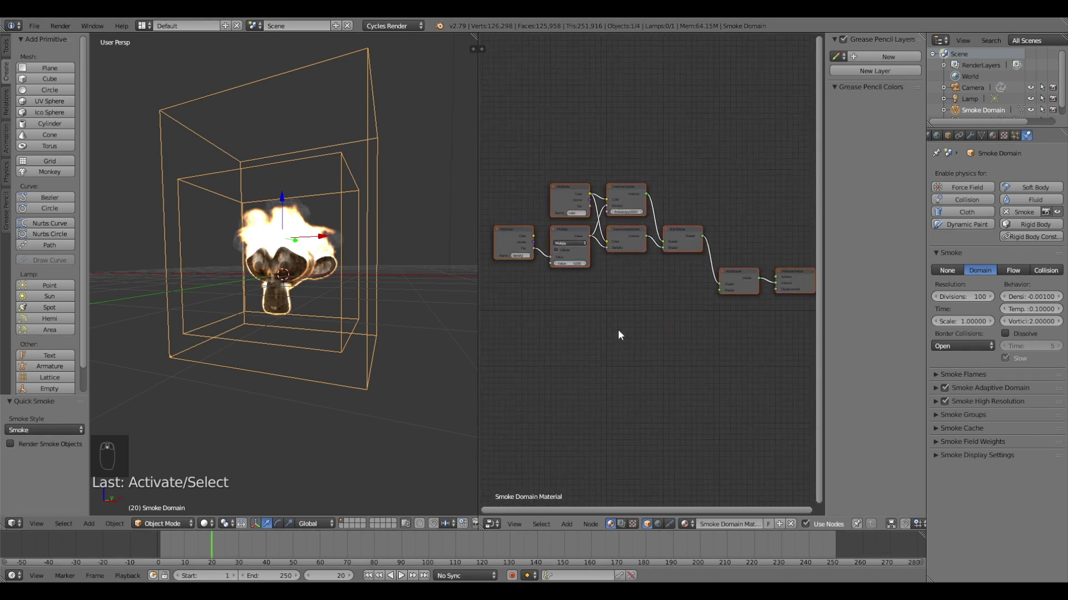
Add an Emission shader to the smoke material and connect it into the Add Shader
key(shift+a)
text(emi)
key(Return)
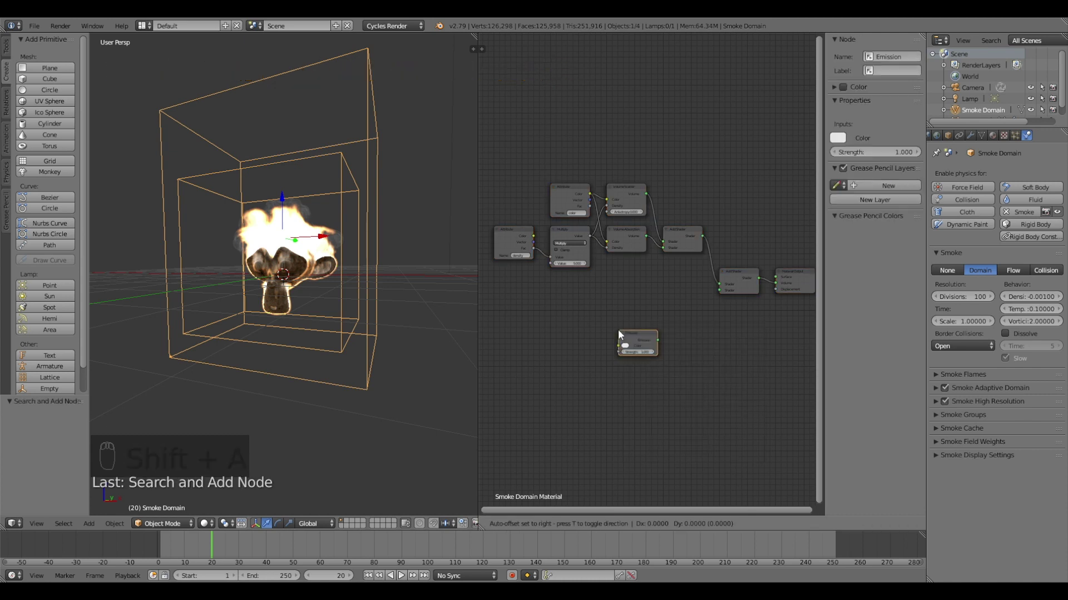
click(653, 298)
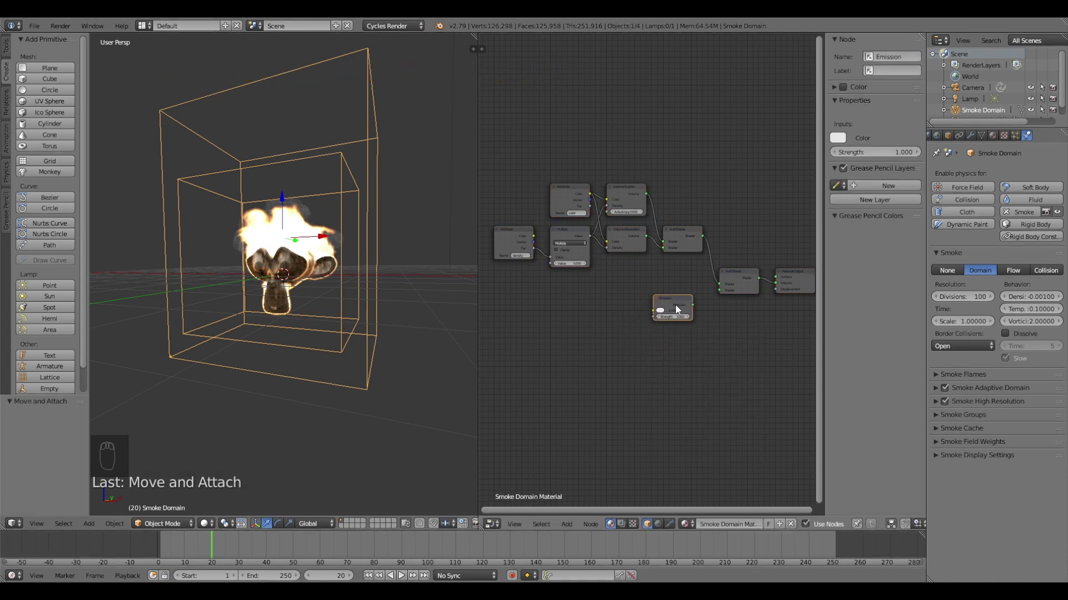
drag(693, 304, 718, 290)
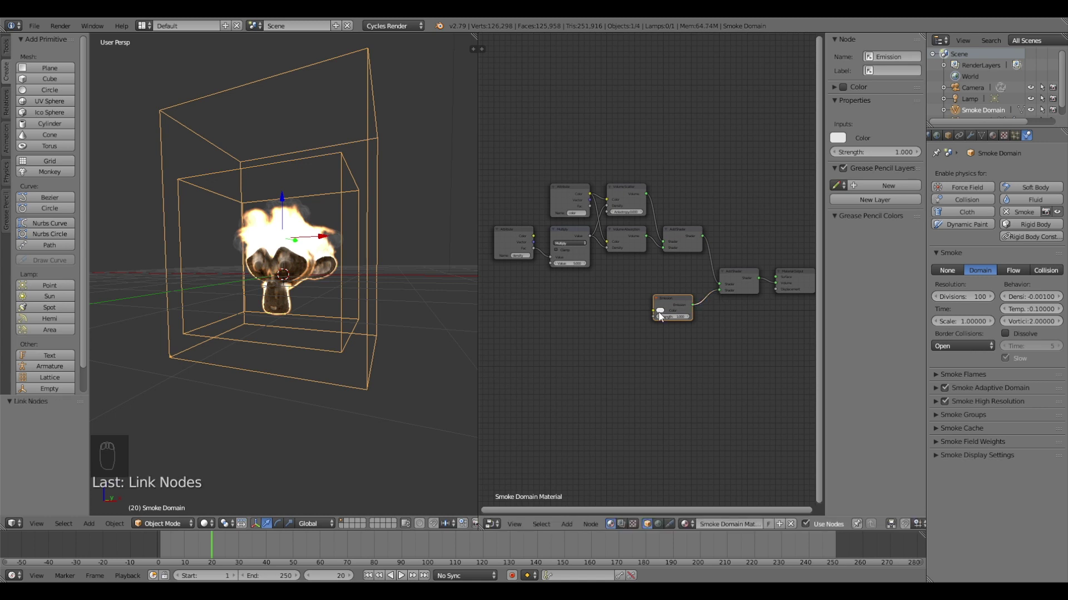
Add an Attribute node with its name set to 'flame'
key(shift+a)
click(566, 336)
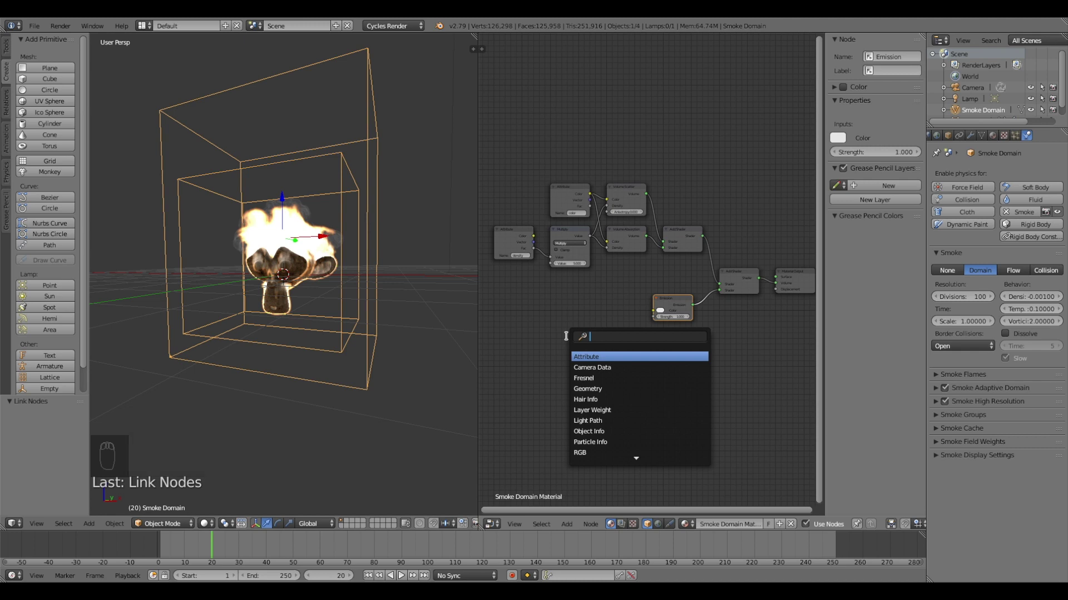
text(att)
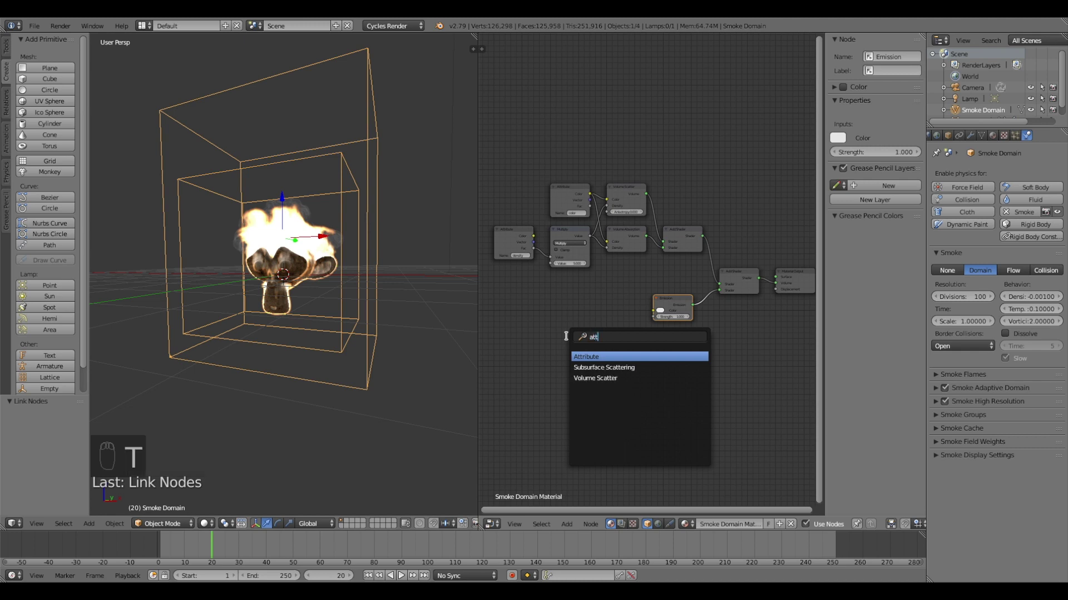
key(Return)
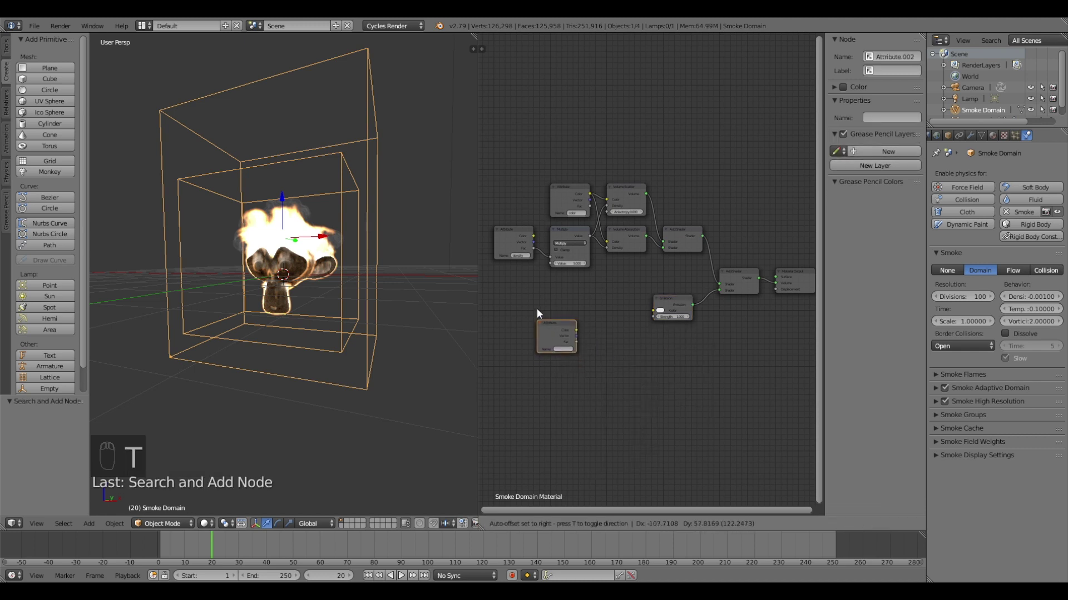
click(559, 337)
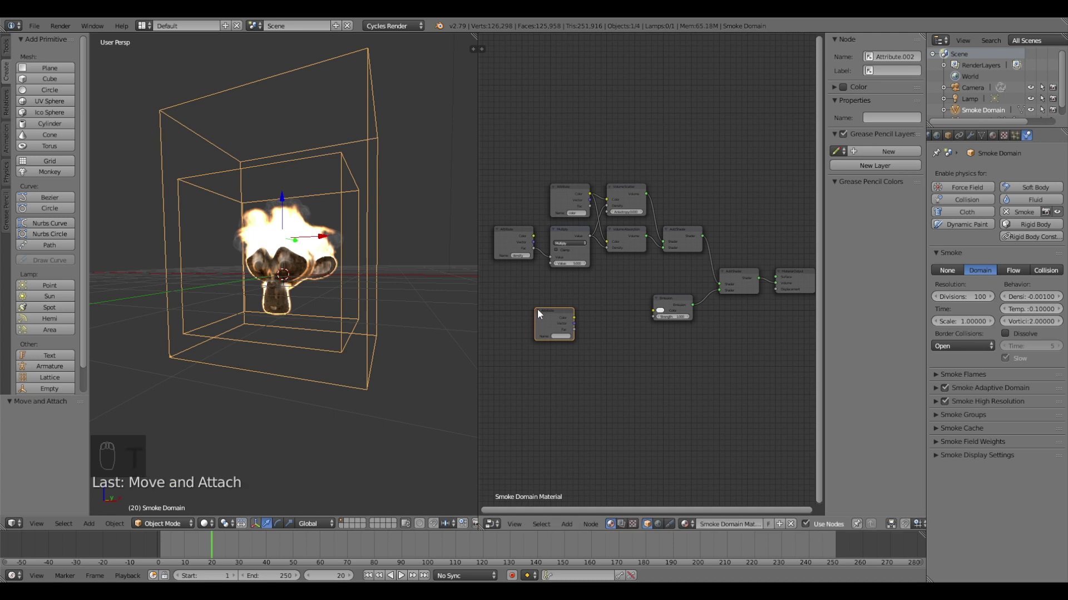
click(560, 335)
text(flame)
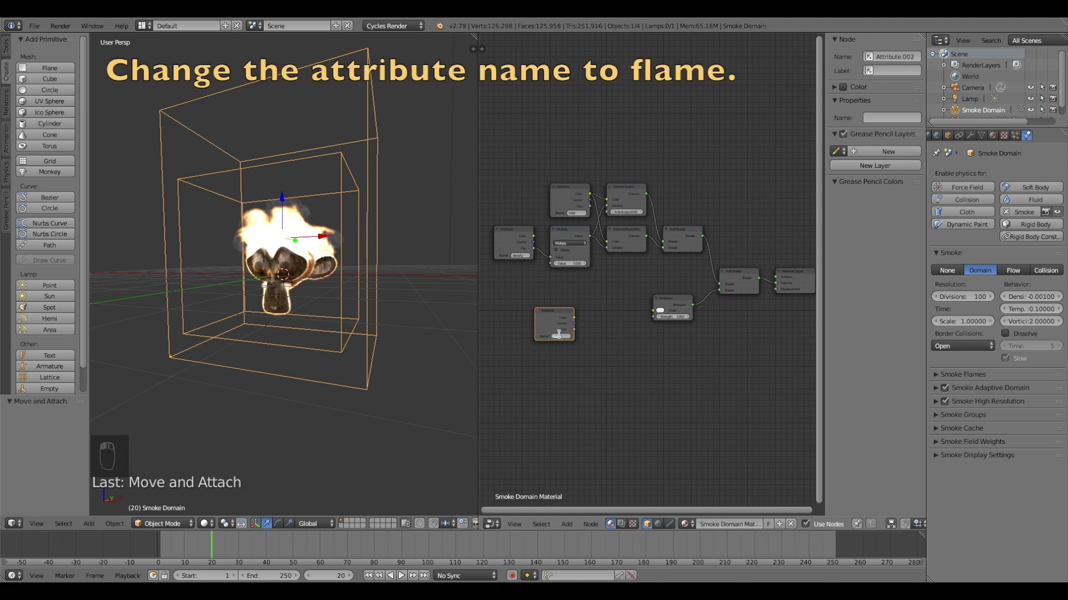
key(Return)
scroll(559, 333, up, 1)
scroll(564, 337, up, 3)
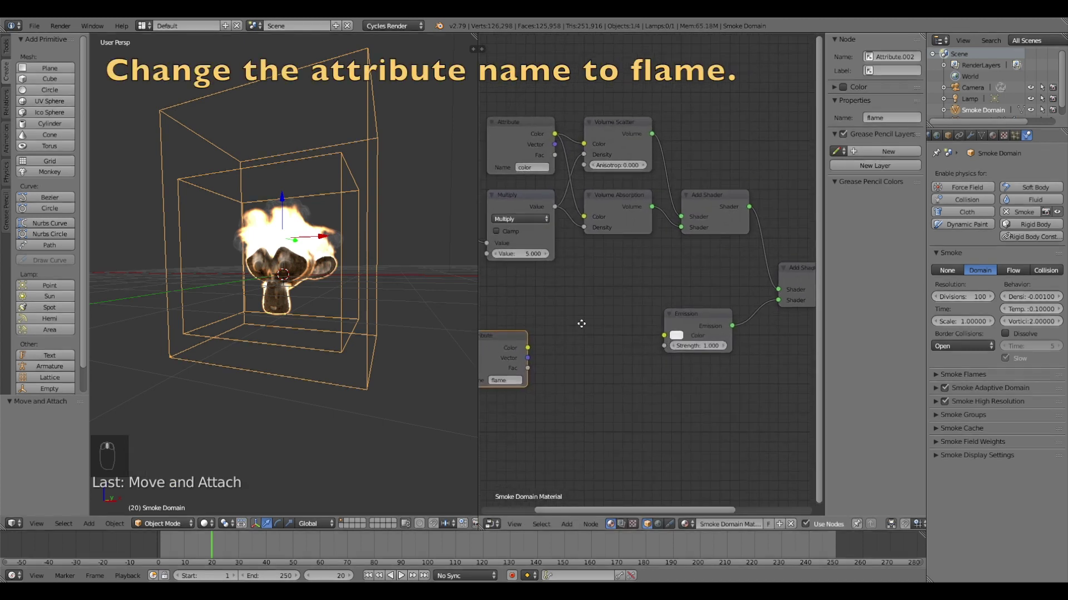
key(shift+a)
Add a Multiply Math node linking Attribute Fac to Emission Strength
click(610, 305)
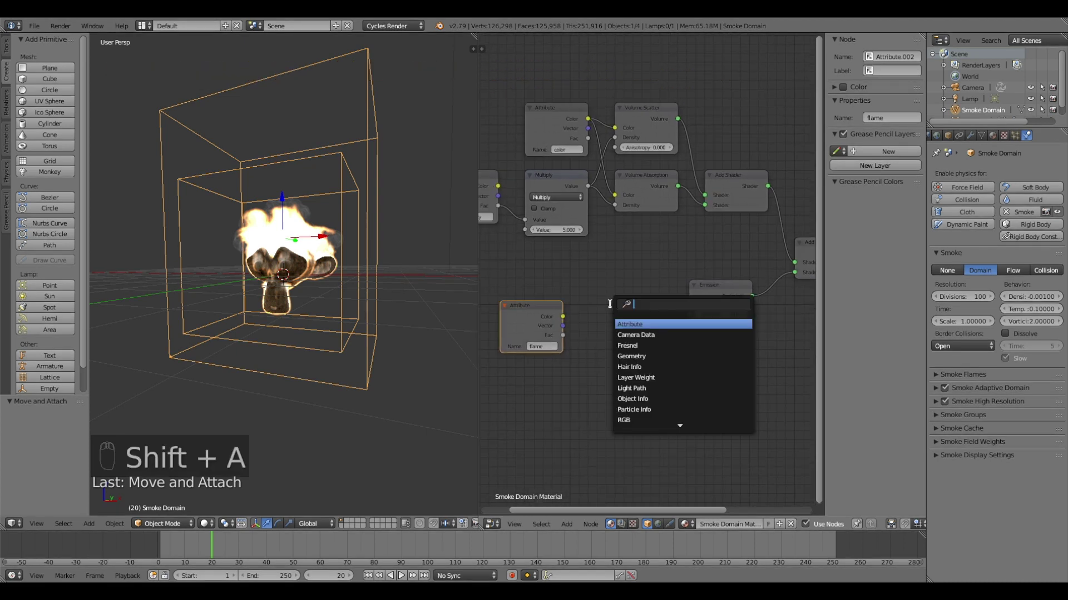
text(m)
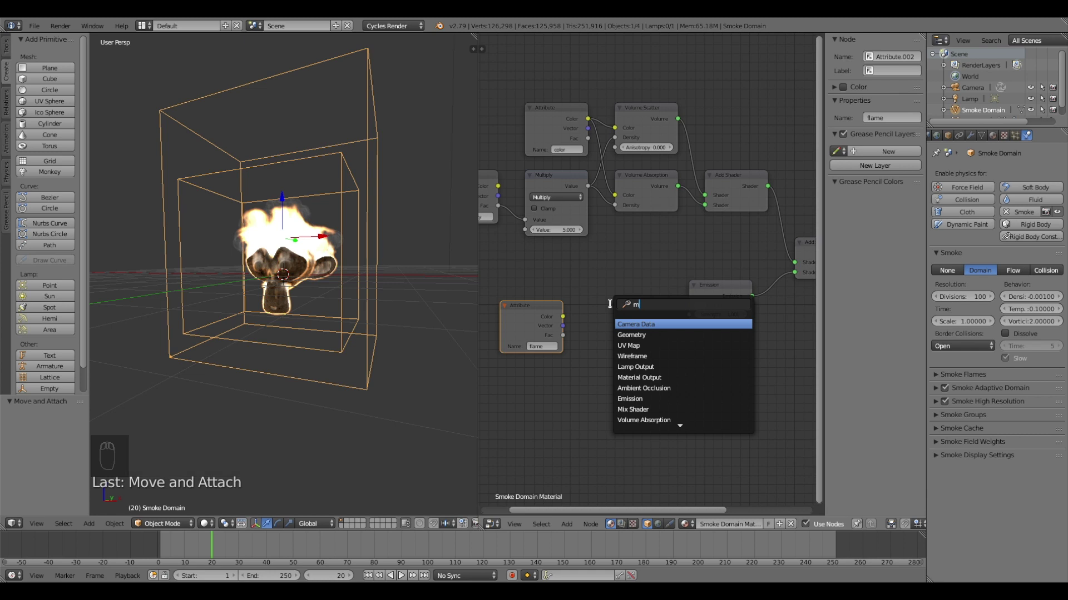
text(ath)
key(Return)
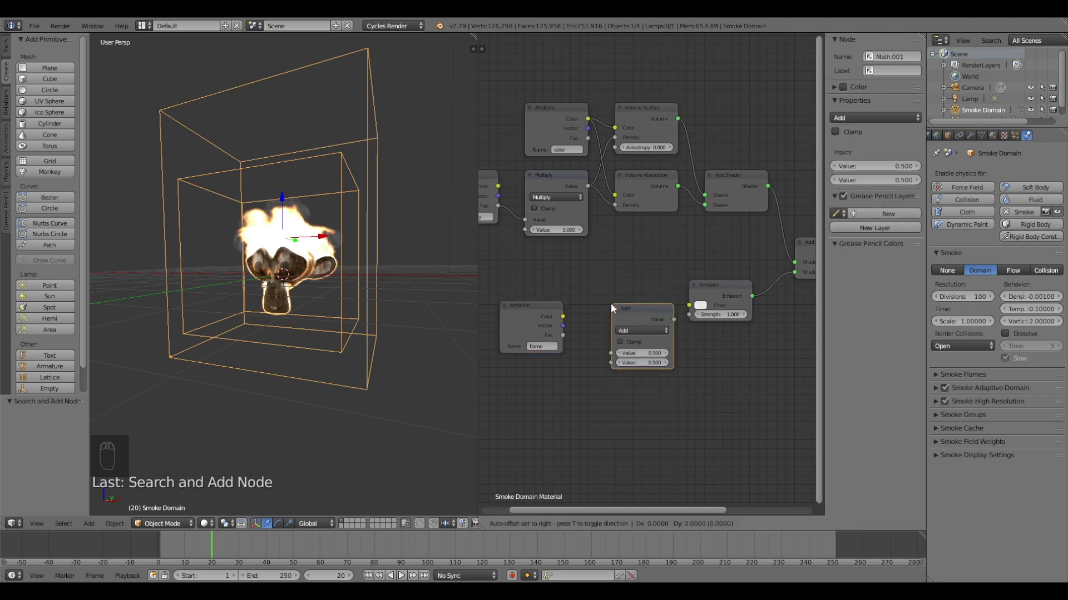
click(627, 329)
click(626, 329)
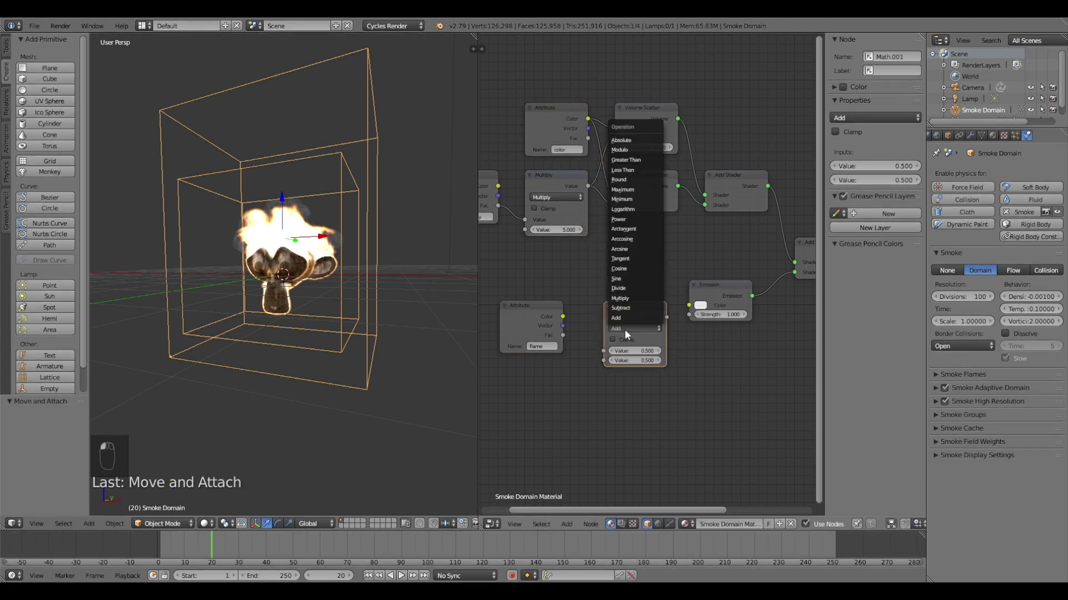
click(631, 299)
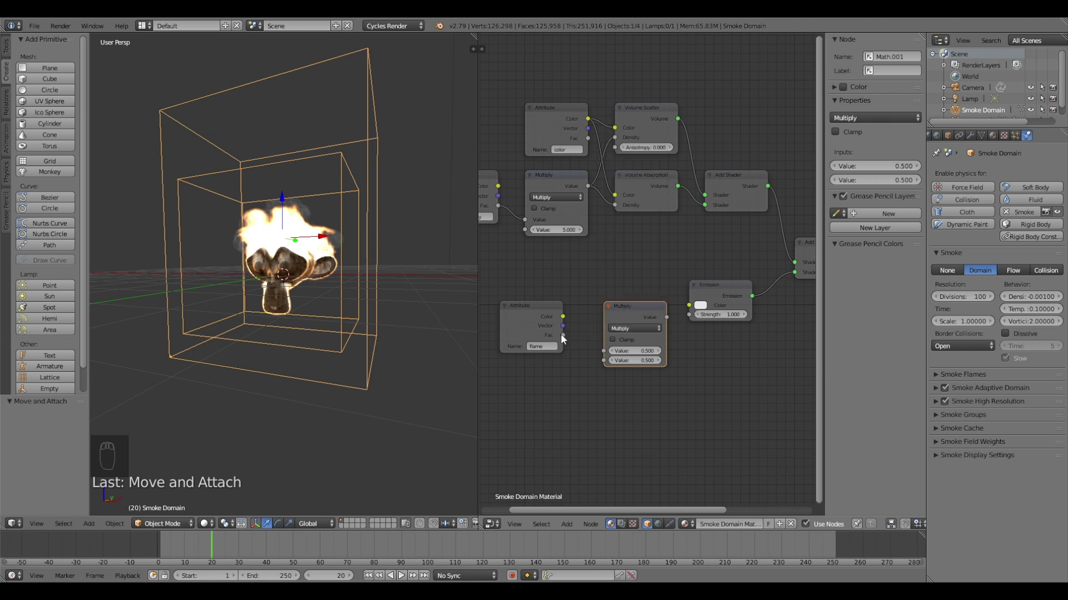
drag(563, 335, 603, 350)
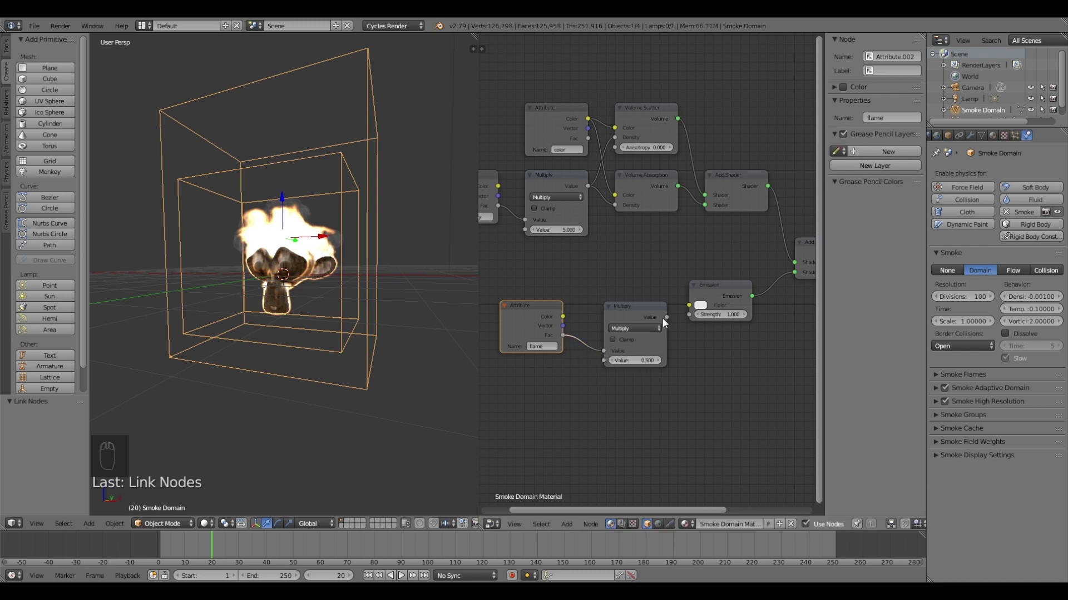
drag(665, 317, 689, 315)
Set the Multiply node's second value to 5 and select the lamp
click(642, 369)
double_click(634, 360)
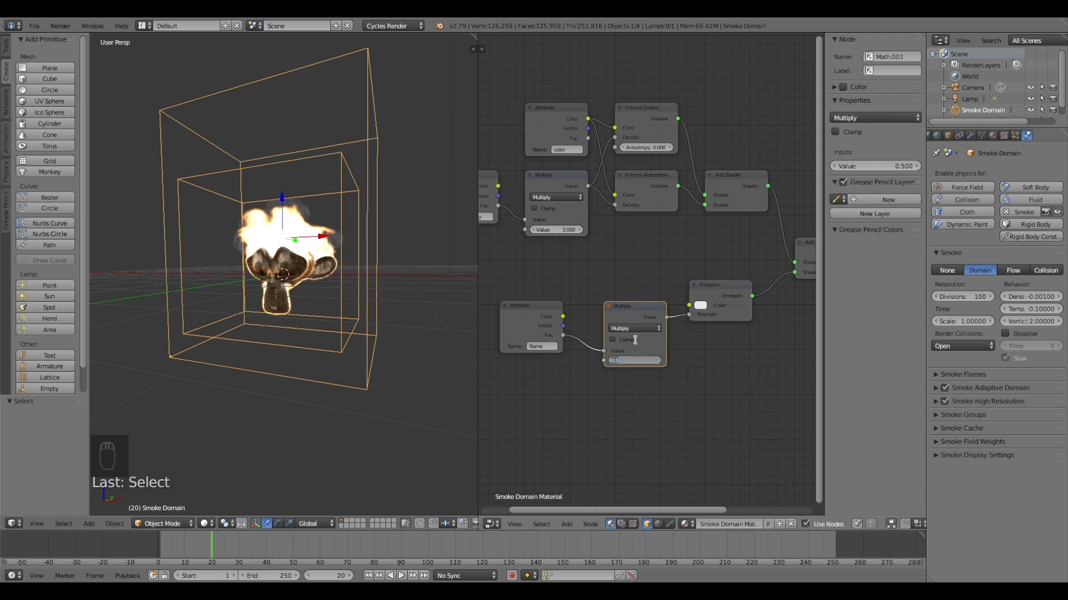
key(BackSpace)
scroll(640, 268, down, 1)
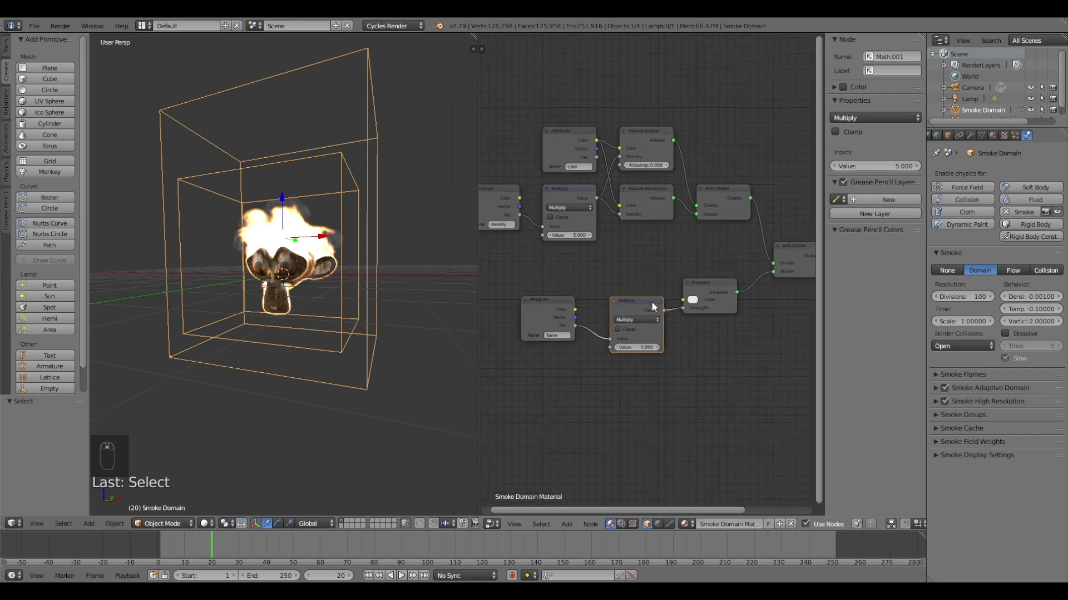
middle_drag(362, 319, 400, 276)
scroll(399, 271, down, 5)
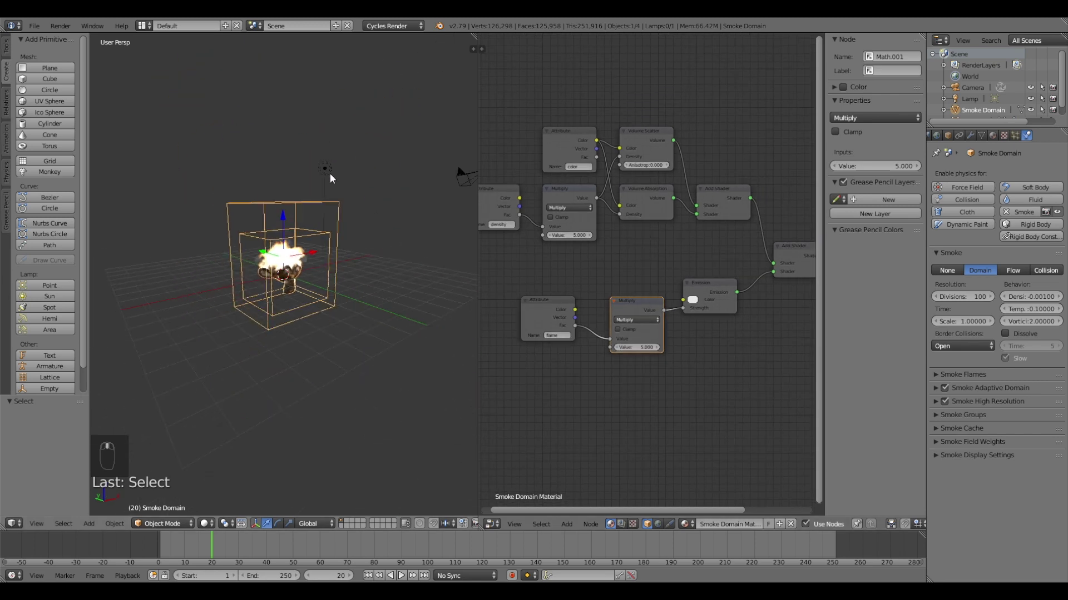
right_click(325, 169)
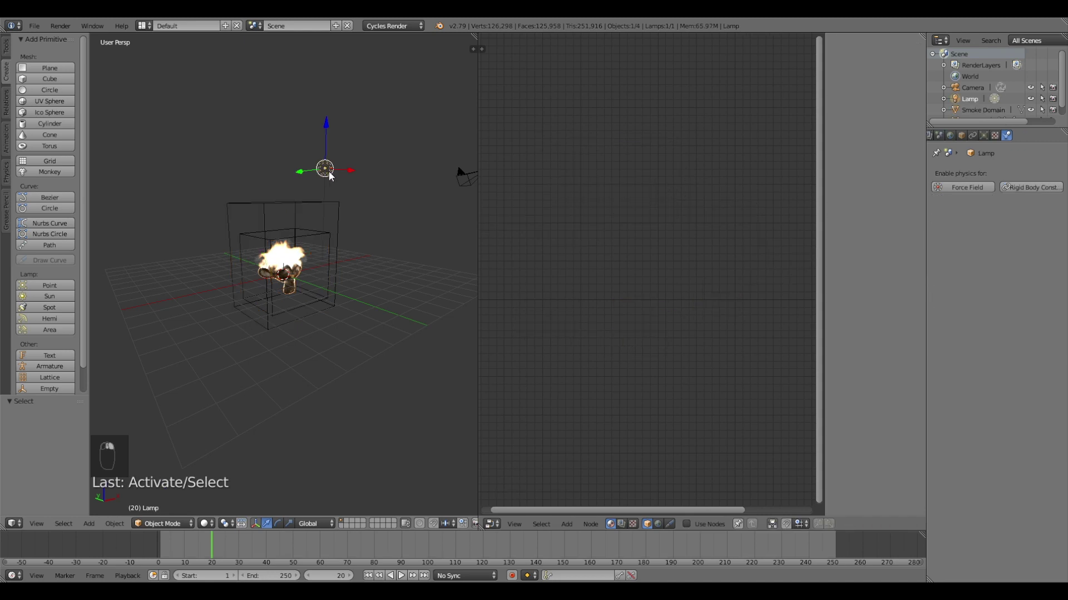
Make the lamp a Sun with nodes enabled and Strength 6
click(983, 135)
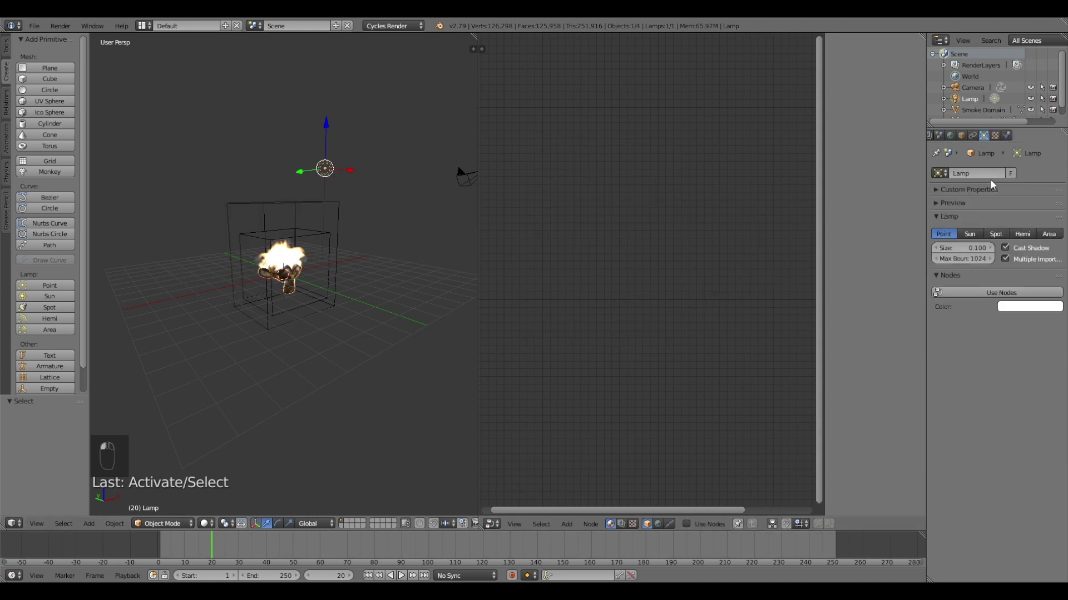
click(970, 234)
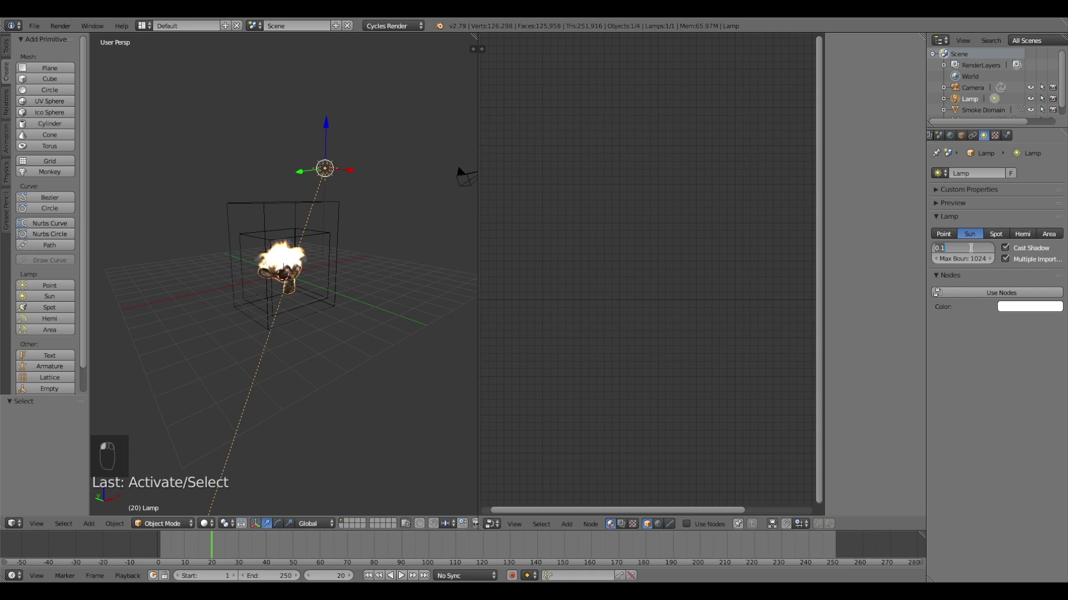
key(Escape)
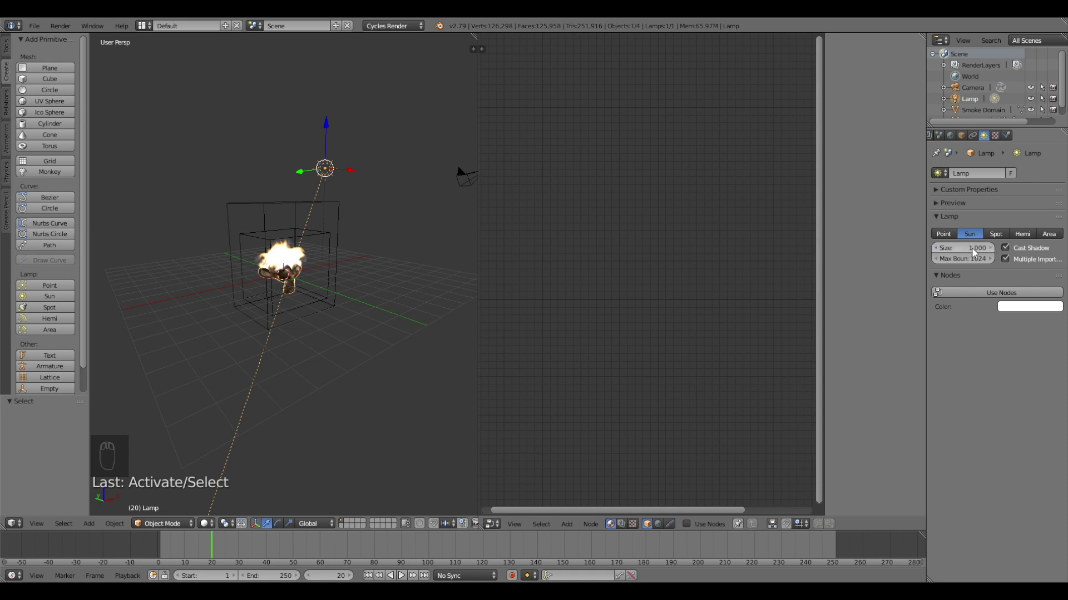
click(959, 292)
click(1022, 326)
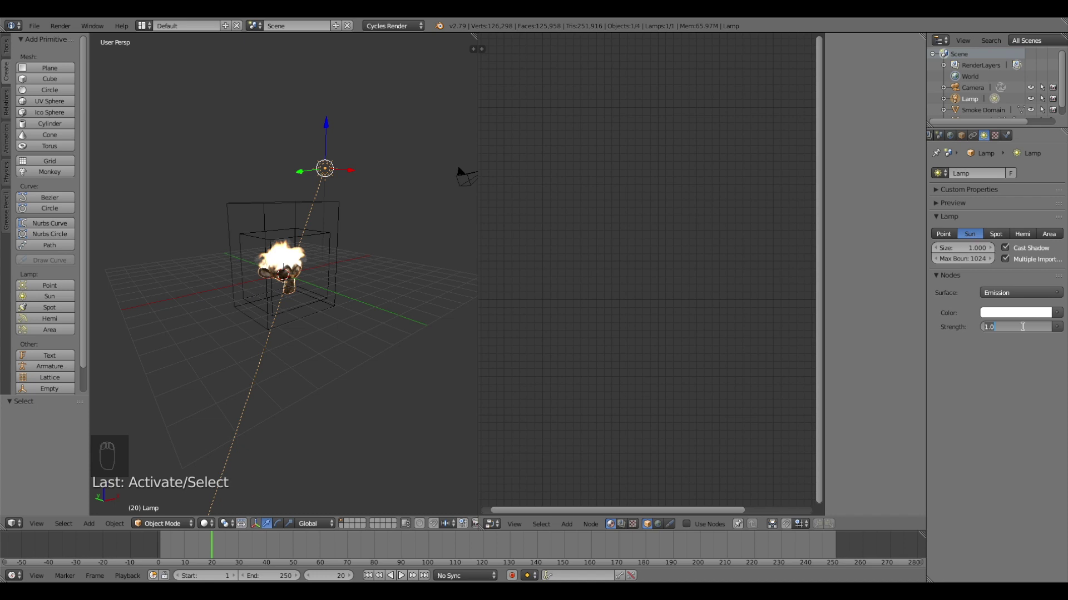
text(6)
key(Return)
Move the sun lamp to a new position in the scene
mouse_move(365, 163)
middle_down()
mouse_move(437, 162)
mouse_move(357, 170)
middle_up()
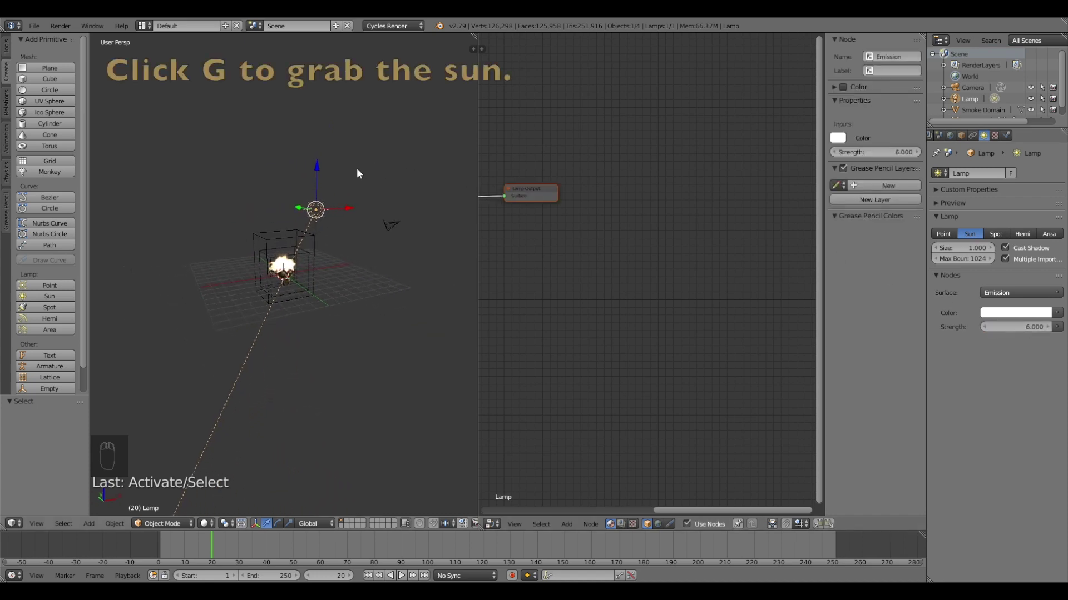
key(g)
click(379, 185)
scroll(370, 236, down, 3)
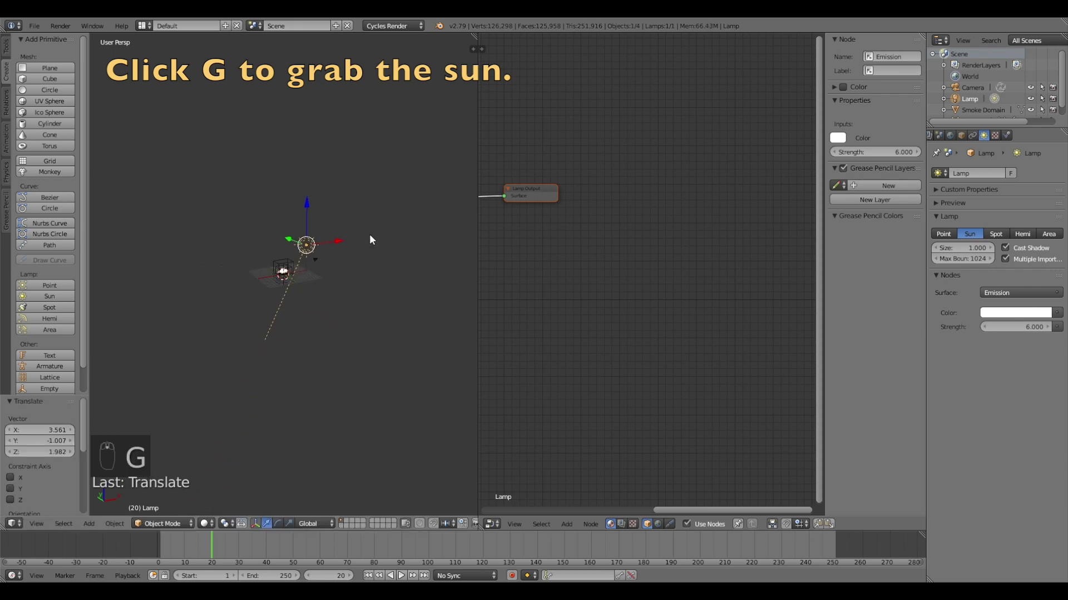
scroll(350, 253, up, 3)
middle_drag(332, 272, 429, 275)
key(g)
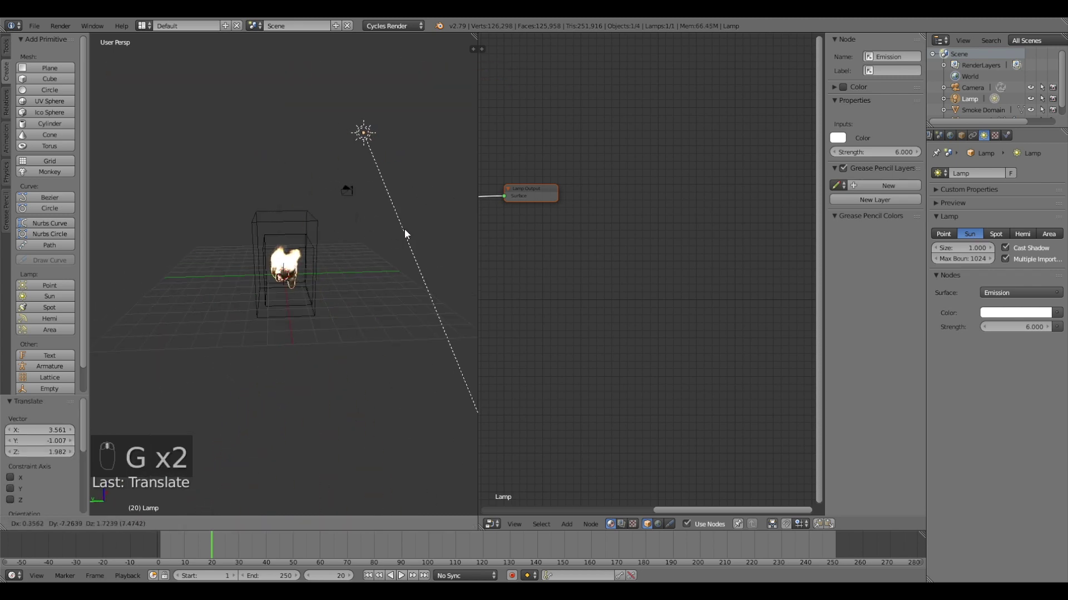
click(414, 231)
Rotate the sun lamp around the Z axis to about 9.96°
key(r)
key(z)
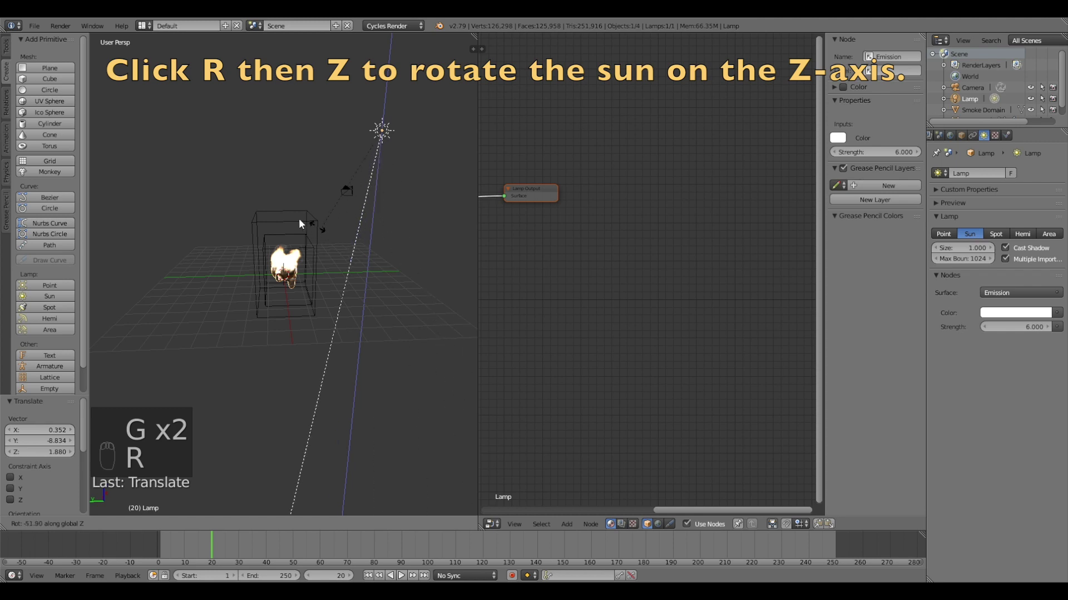
click(318, 215)
middle_drag(318, 216, 394, 266)
key(r)
key(z)
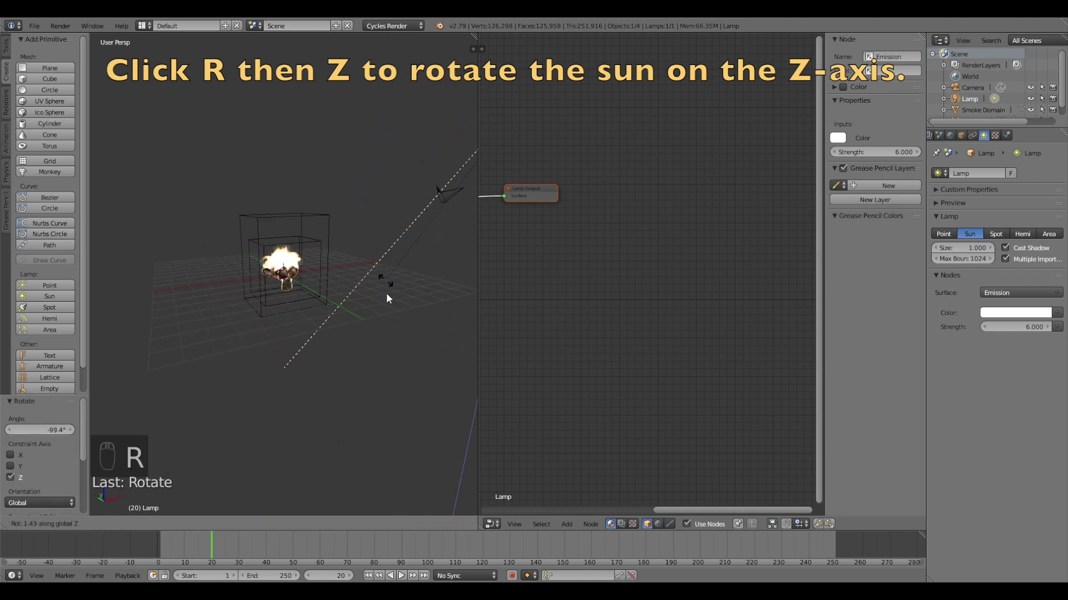
click(269, 313)
scroll(272, 315, up, 3)
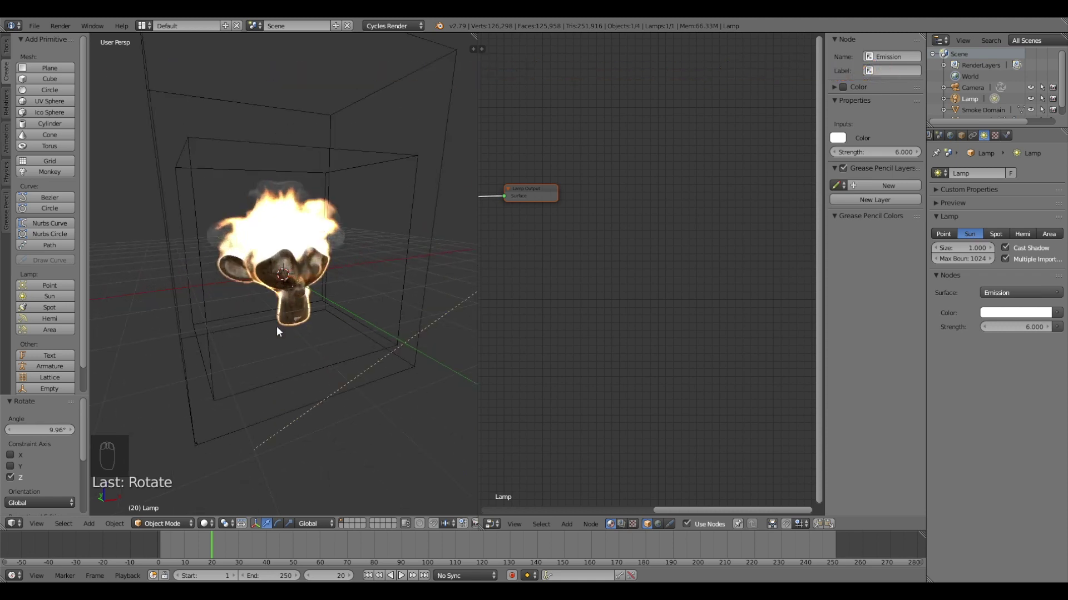
click(206, 524)
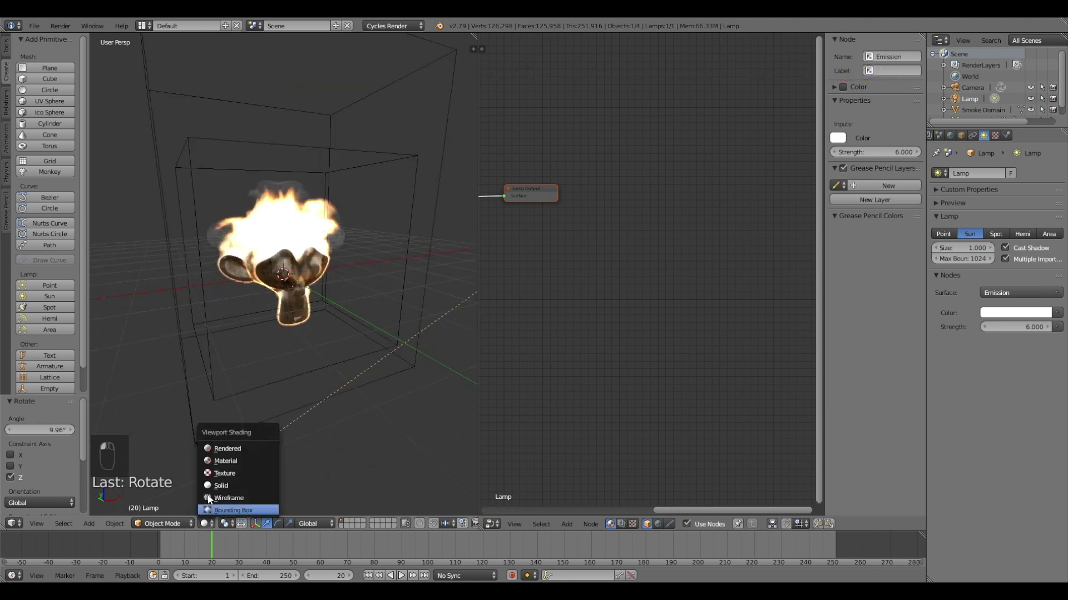
Preview the smoke scene in Rendered viewport shading
click(224, 447)
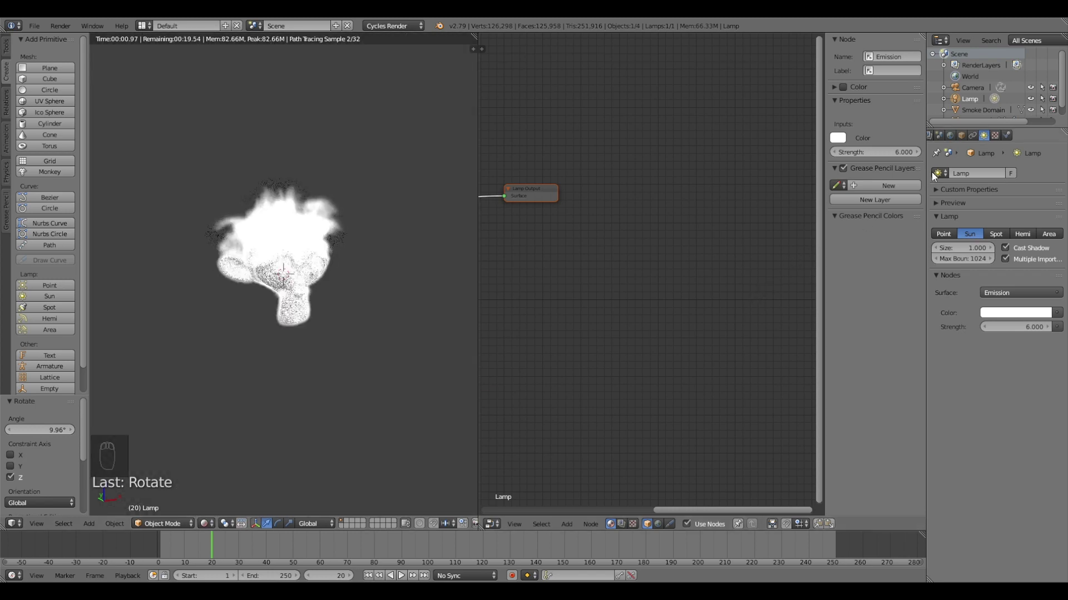
scroll(952, 114, down, 1)
scroll(957, 136, up, 2)
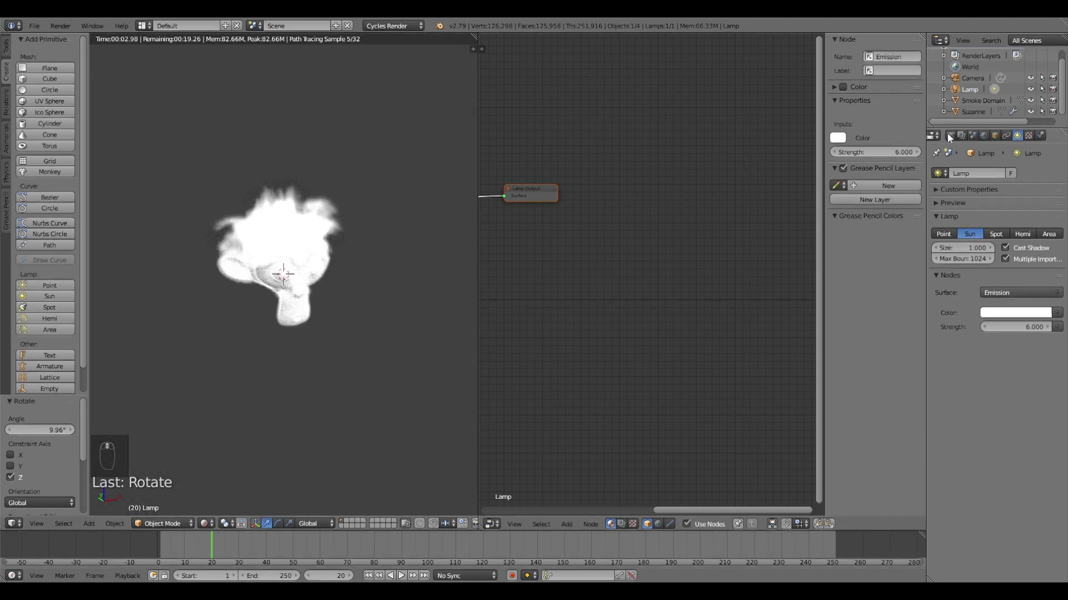
Set the Cycles render device to GPU Compute and return to solid shading
click(958, 137)
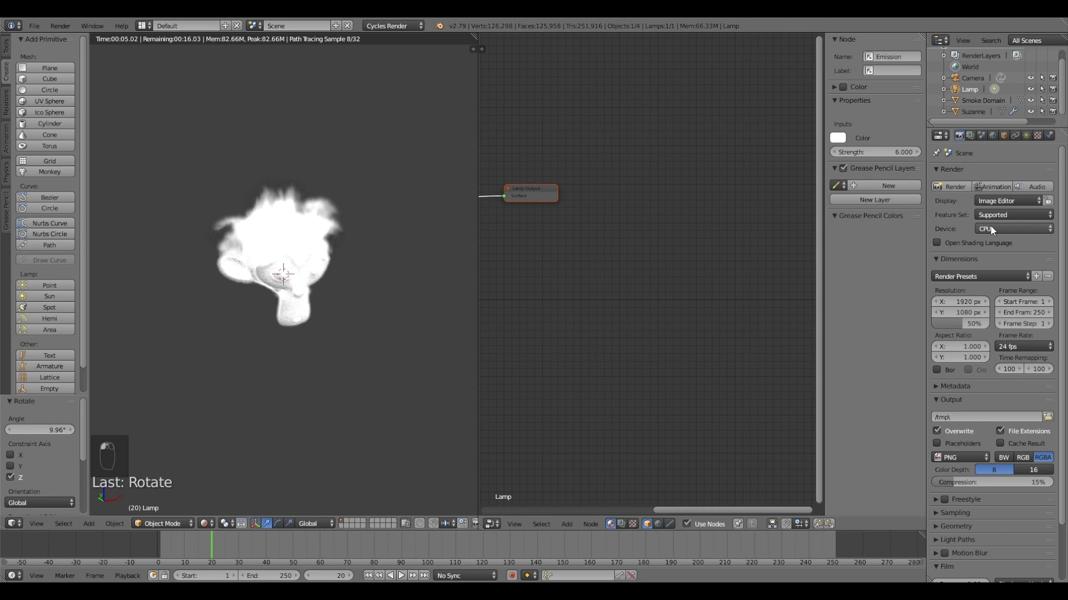
click(993, 229)
click(998, 202)
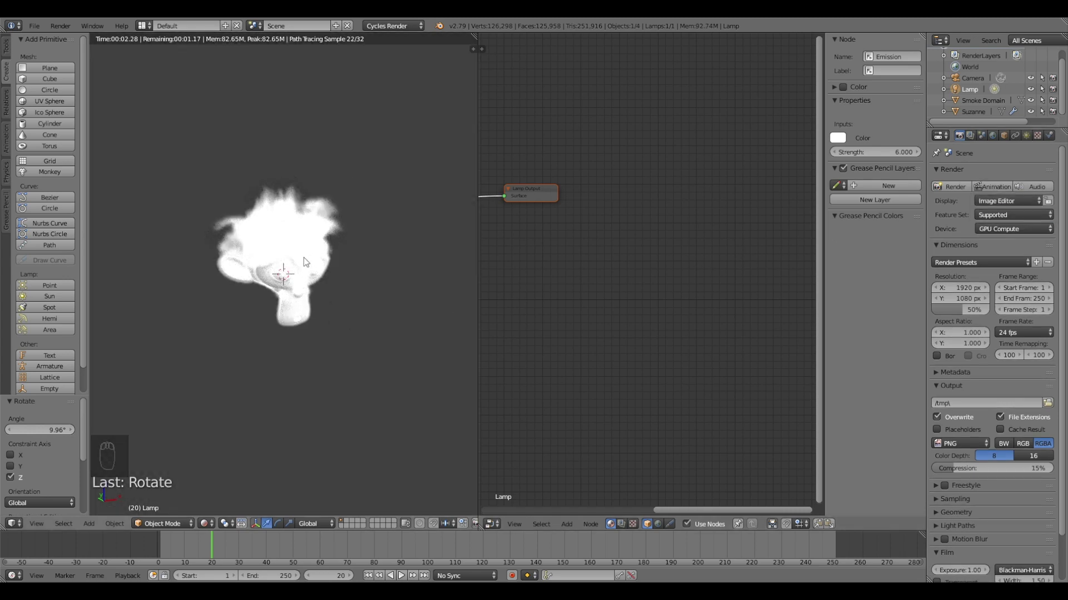
key(shift+z)
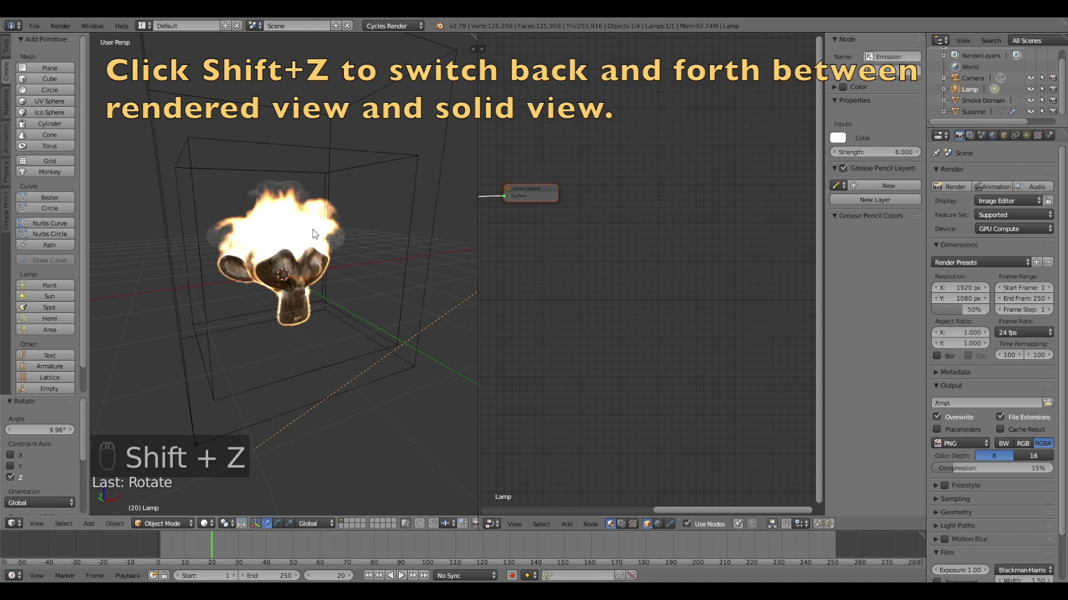
right_click(439, 170)
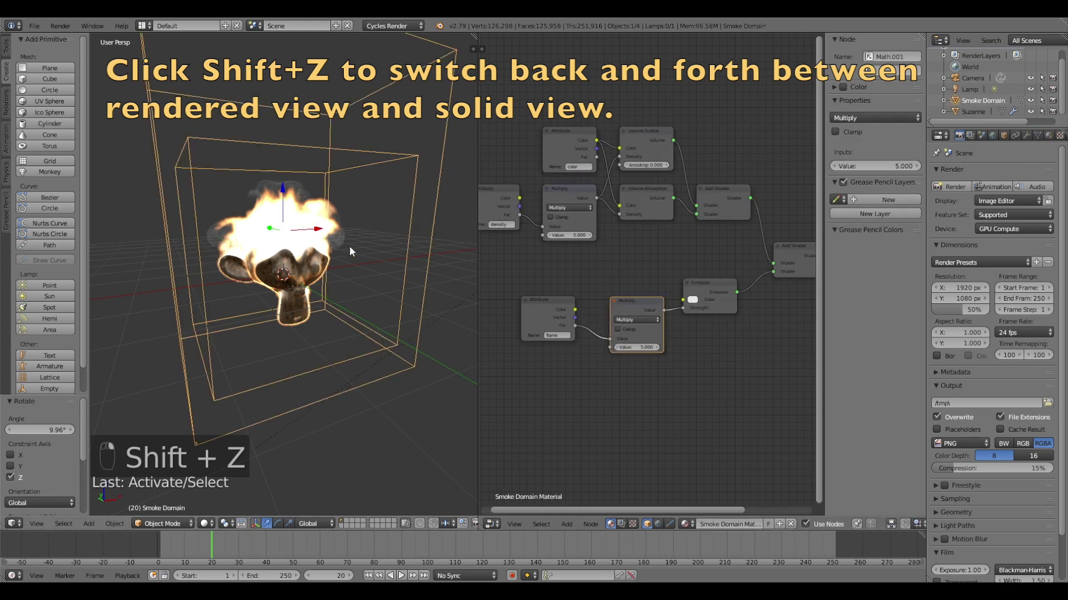
Change the Smoke Domain material's Emission colour to orange, checking the flames in rendered preview
scroll(378, 253, up, 2)
key(shift+z)
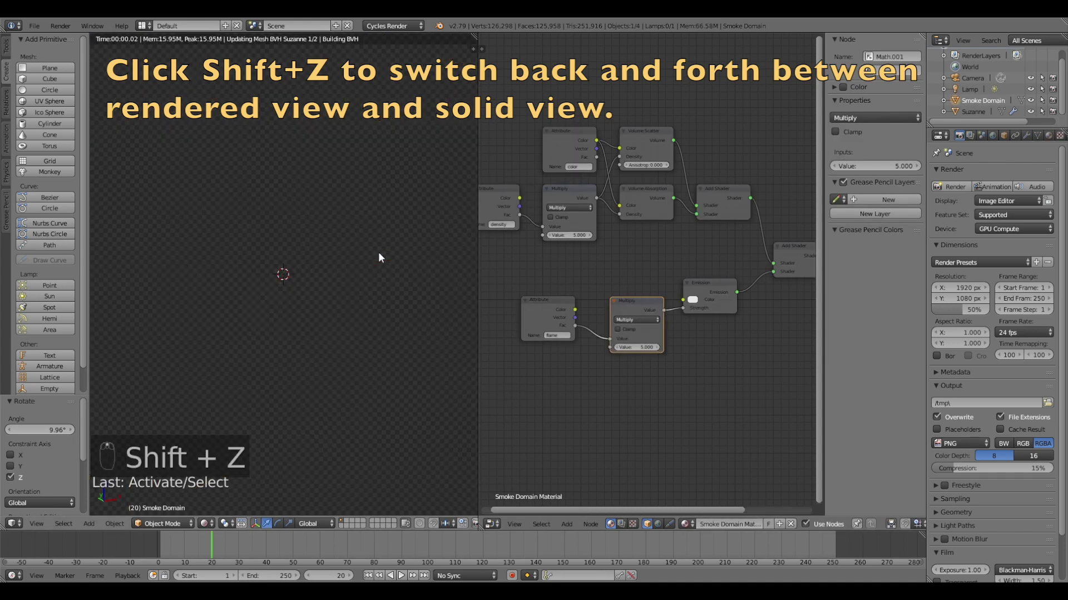
click(693, 300)
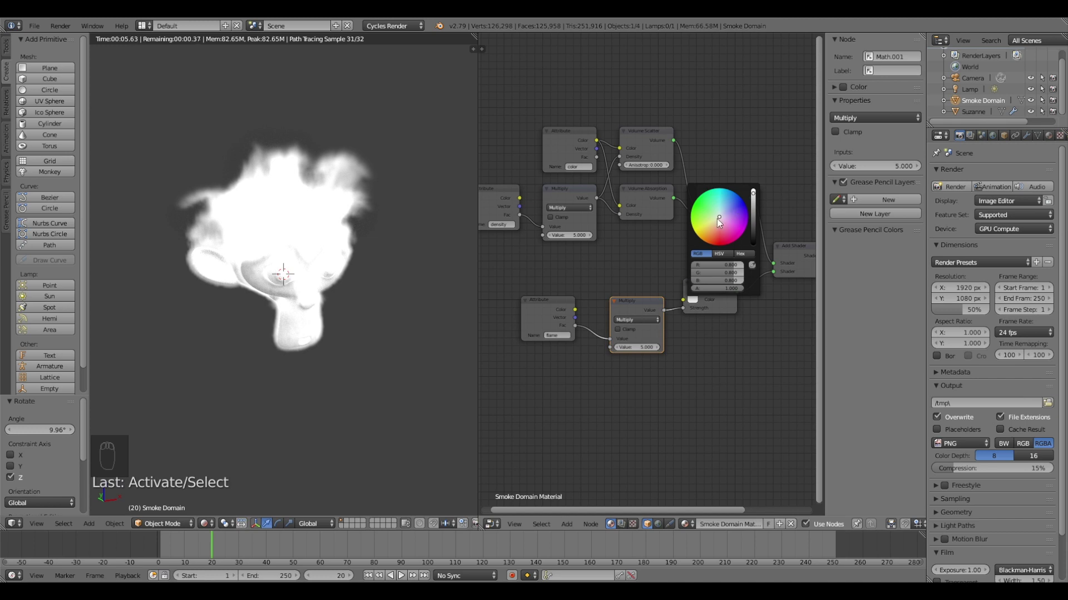
click(709, 235)
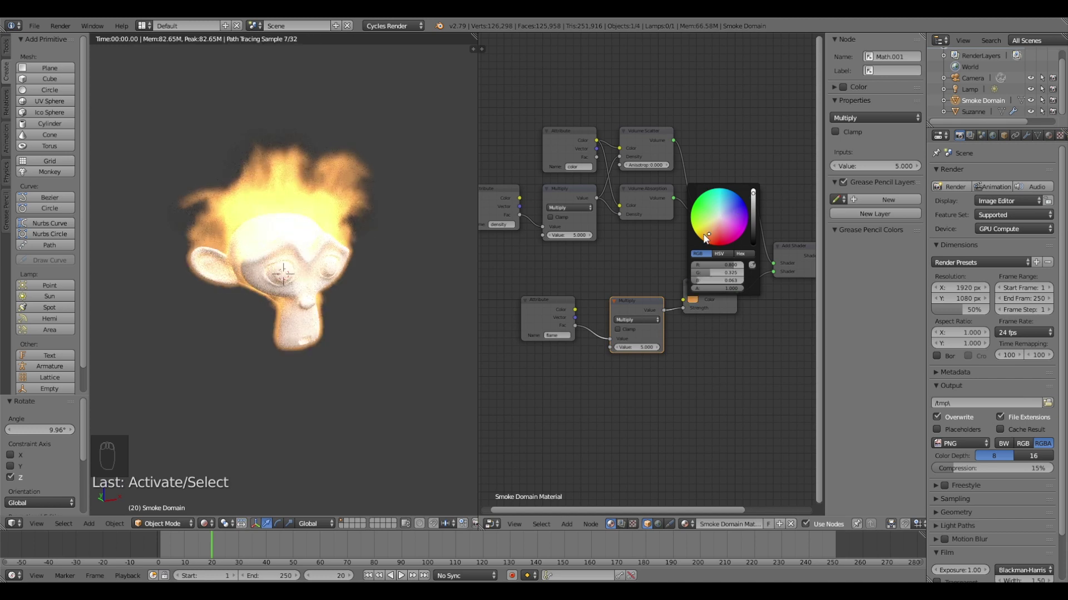
click(706, 236)
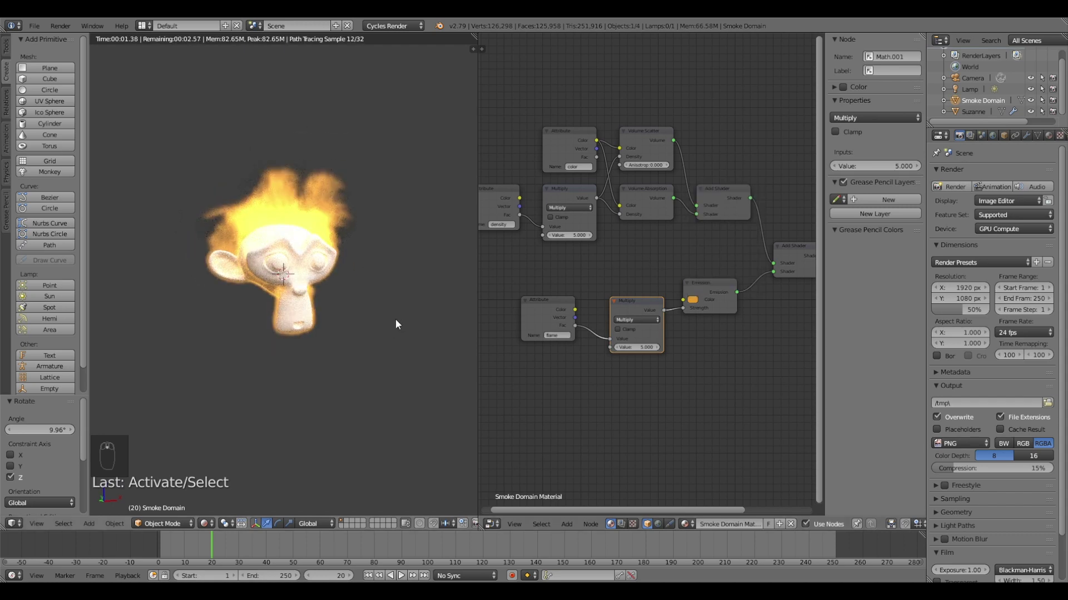
key(shift+z)
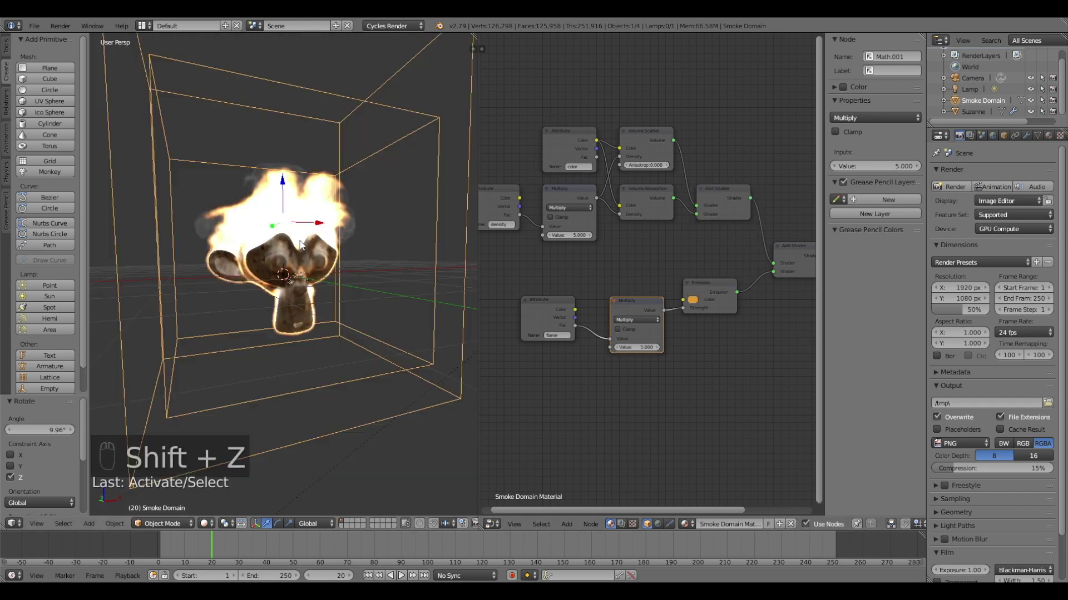
Give Suzanne a new Glossy BSDF material with roughness 0.400
right_click(327, 233)
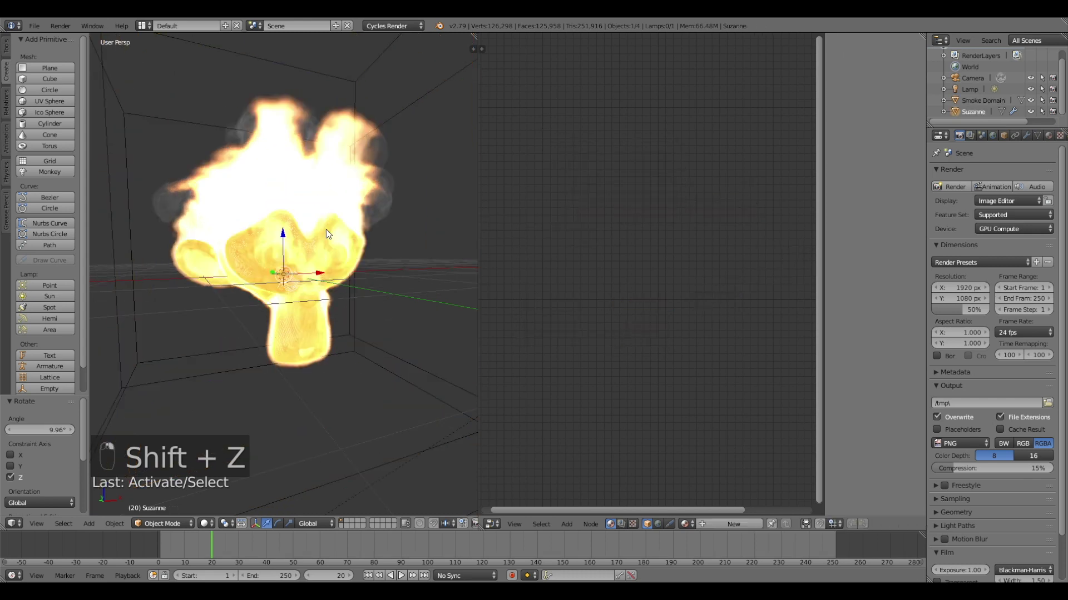
click(1046, 136)
click(998, 209)
click(994, 270)
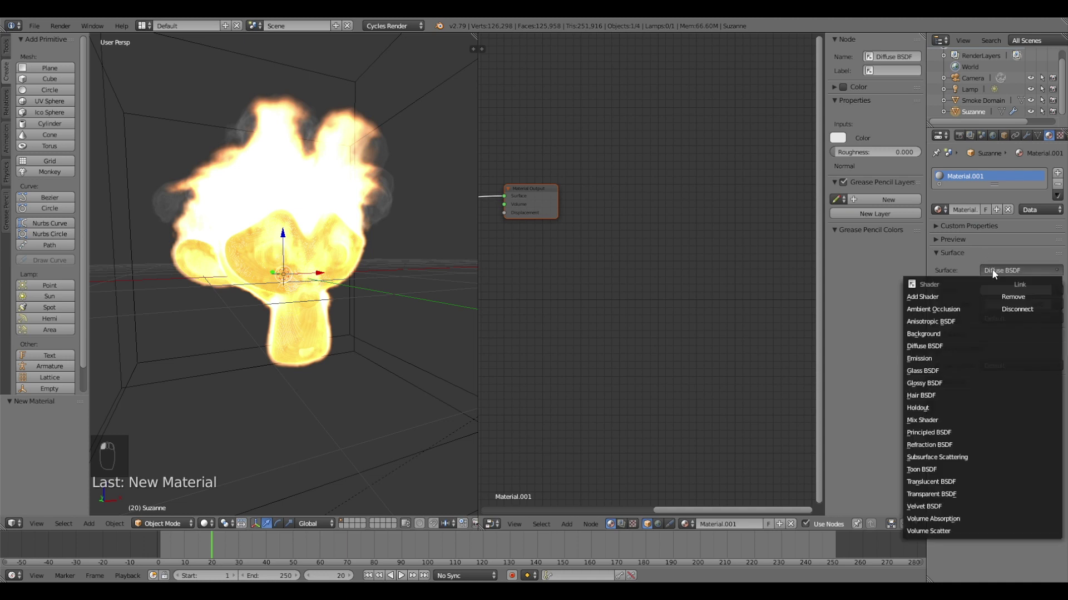
click(948, 381)
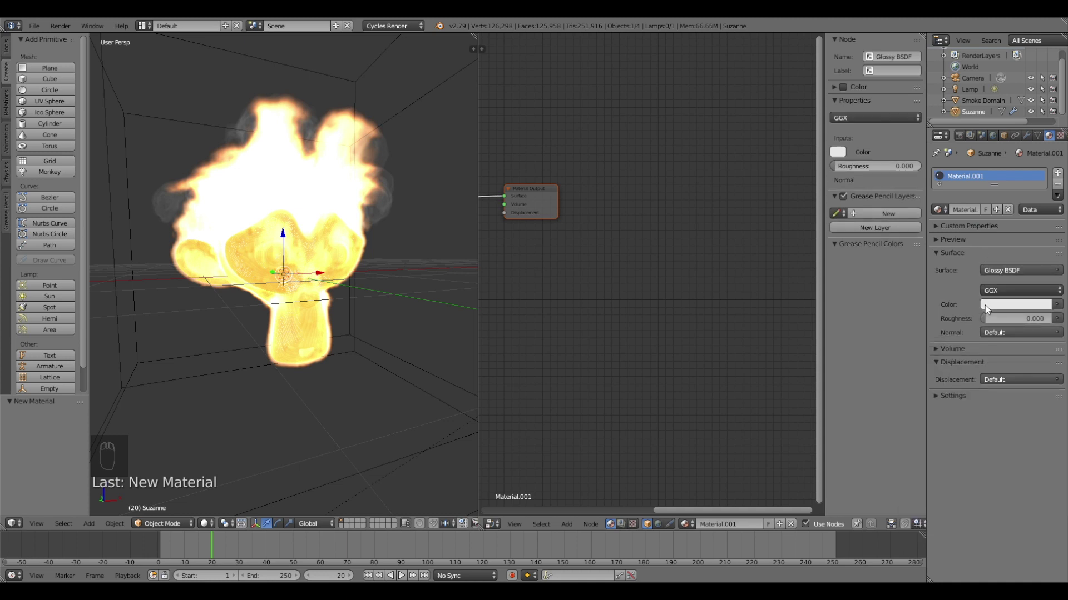
click(981, 319)
text(.4)
key(Return)
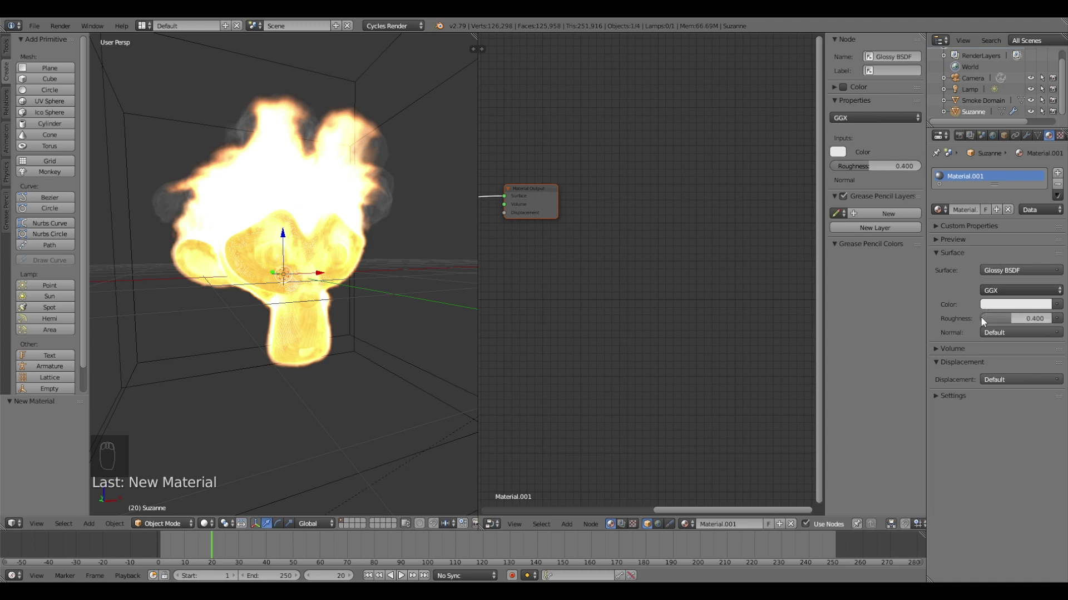
Tint Suzanne's glossy surface a stronger blue while viewing the rendered preview
key(shift+z)
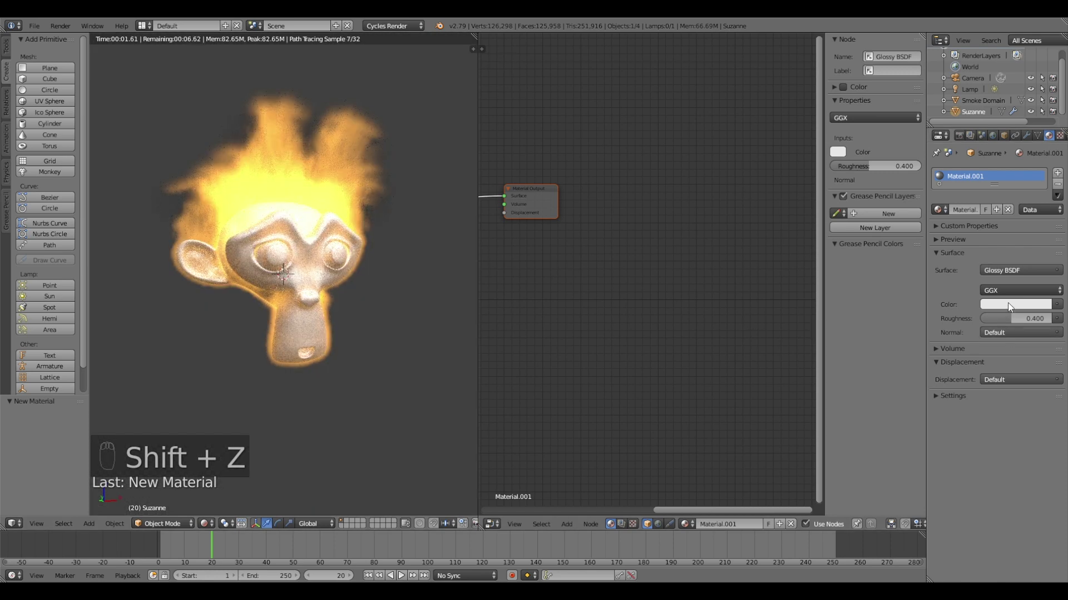
click(1008, 304)
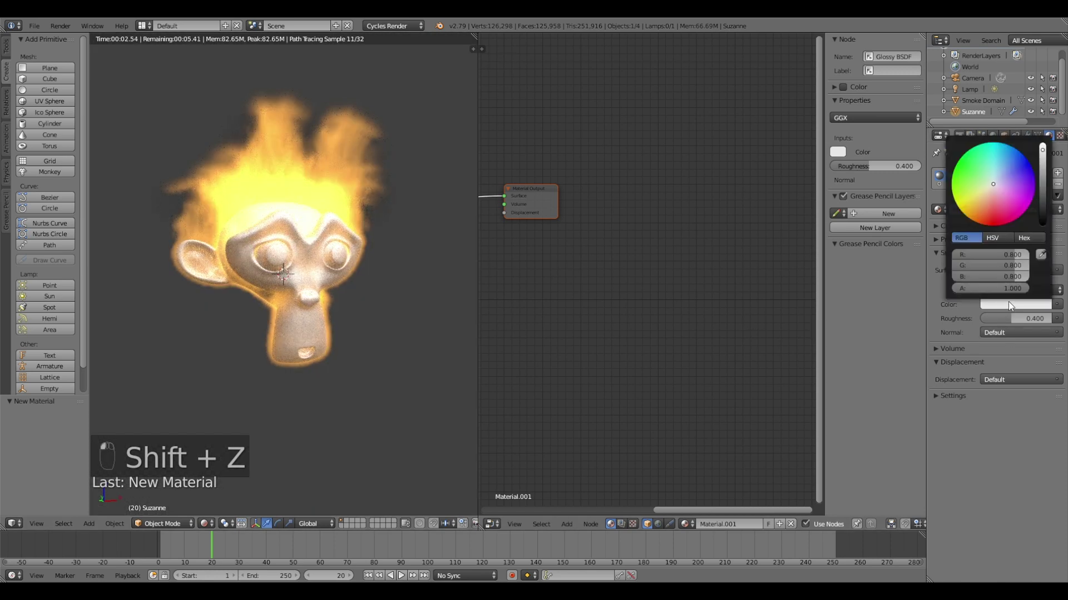
click(1002, 174)
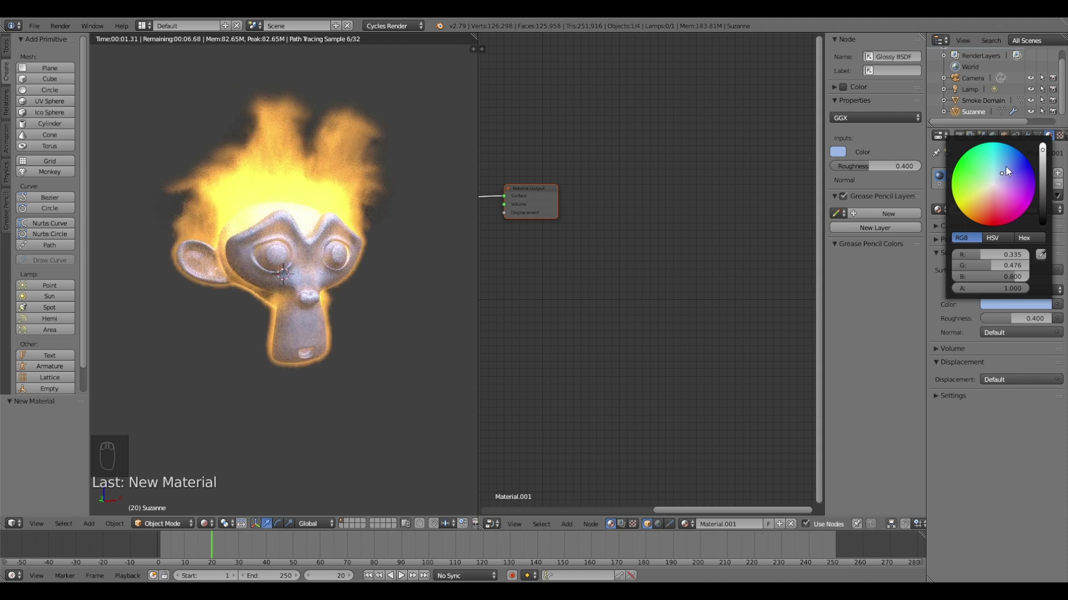
click(1005, 166)
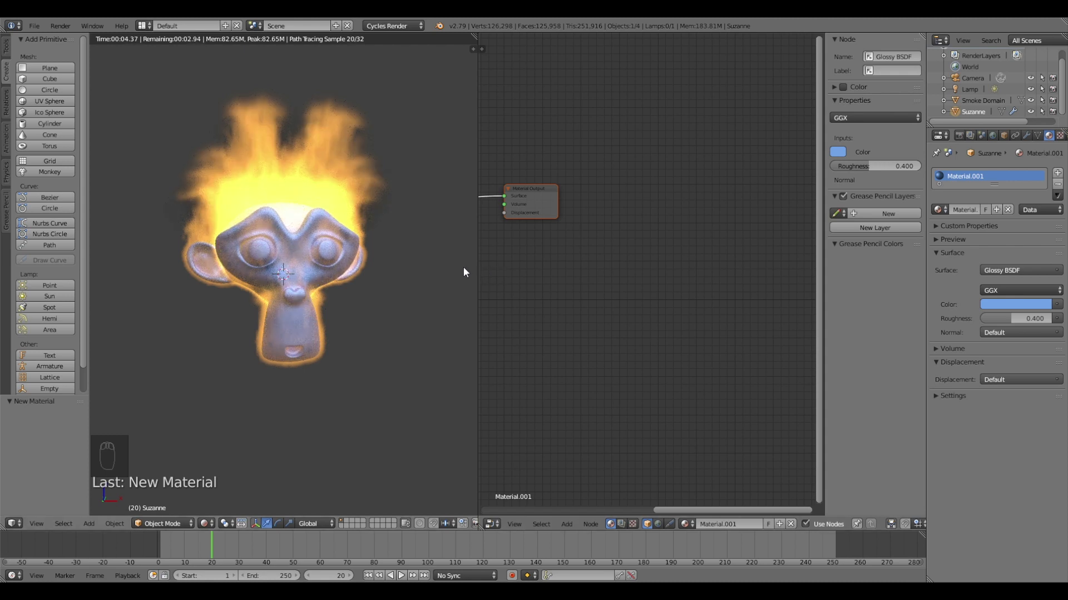
Lower the World colour's brightness and pick a dark navy blue for the background
click(992, 136)
click(1006, 245)
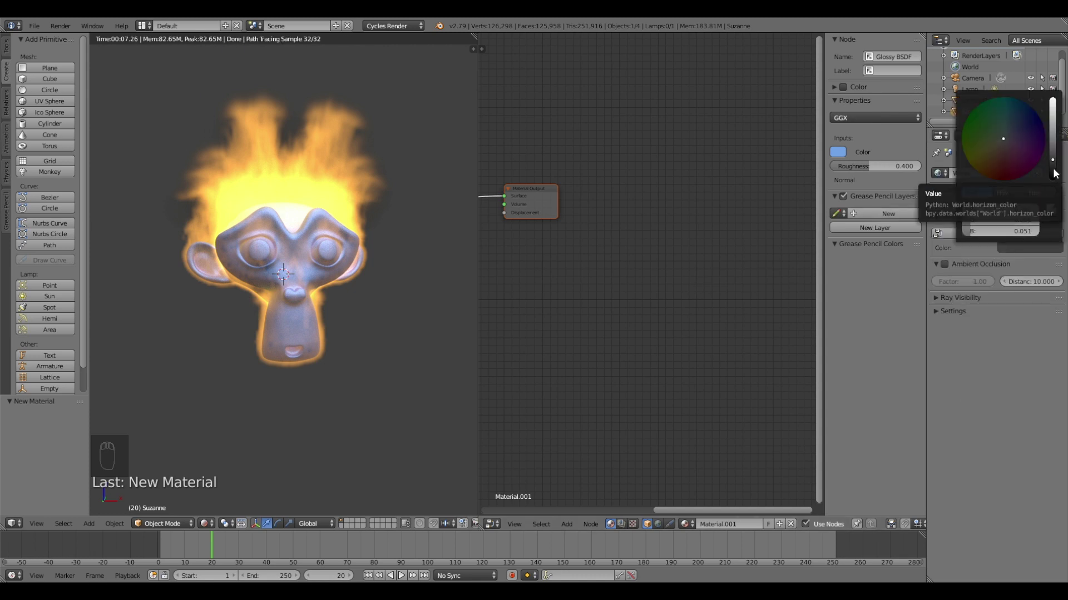
drag(1053, 163, 1053, 168)
click(1017, 120)
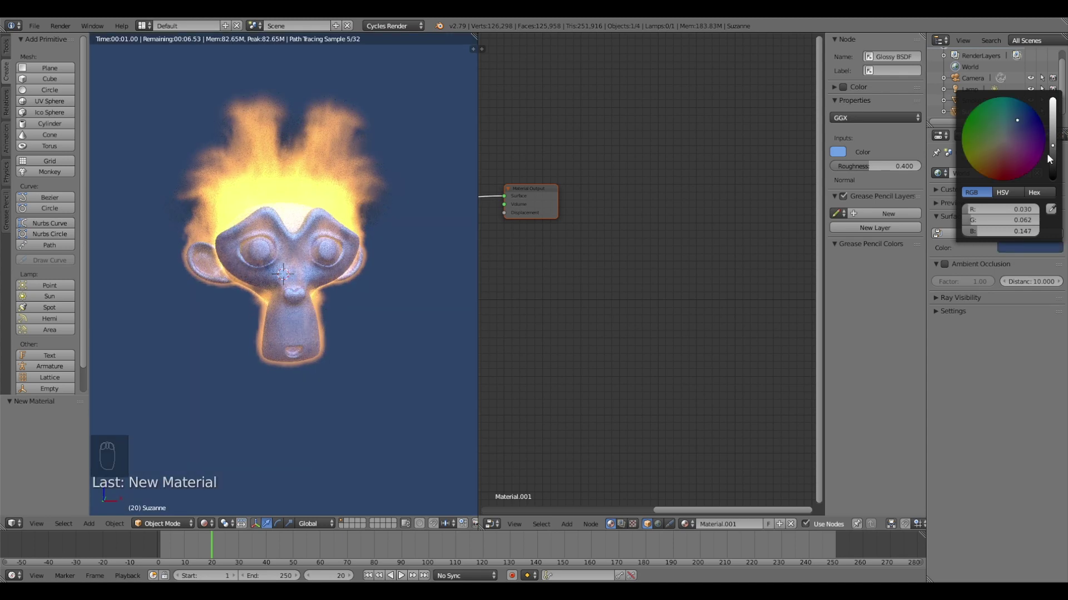
scroll(343, 255, down, 3)
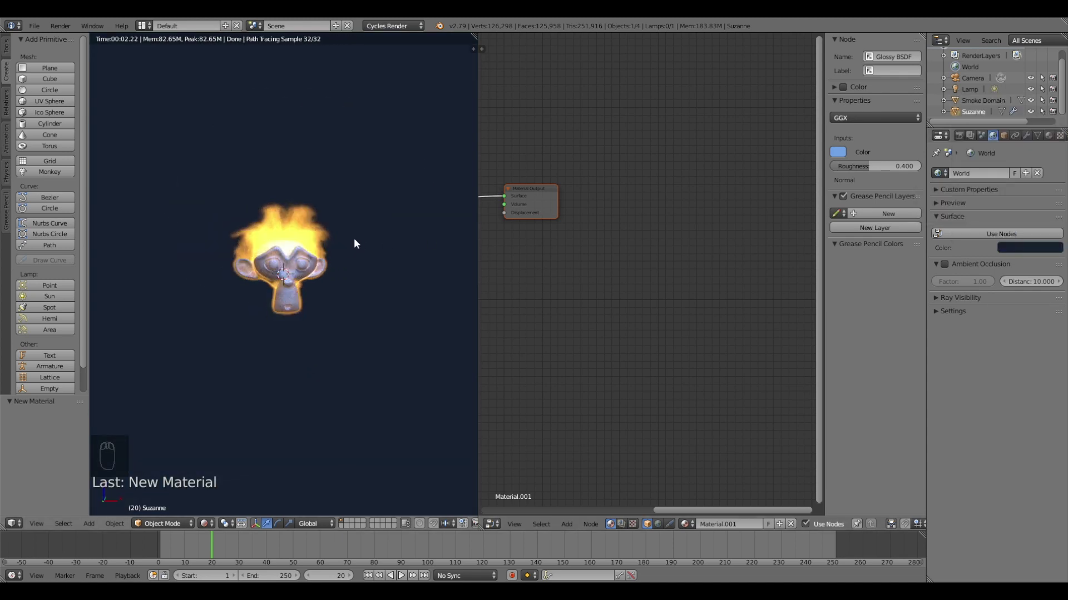
From the camera view, fly the scene camera to frame Suzanne and check it rendered
key(shift+z)
key(KP_0)
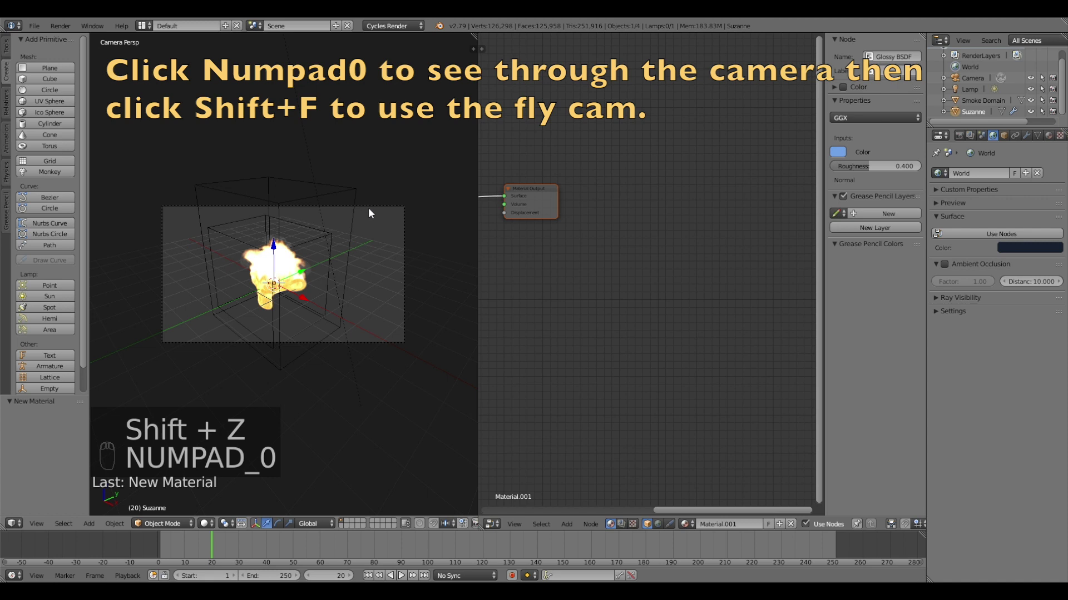
right_click(371, 204)
key(shift+f)
scroll(291, 275, up, 2)
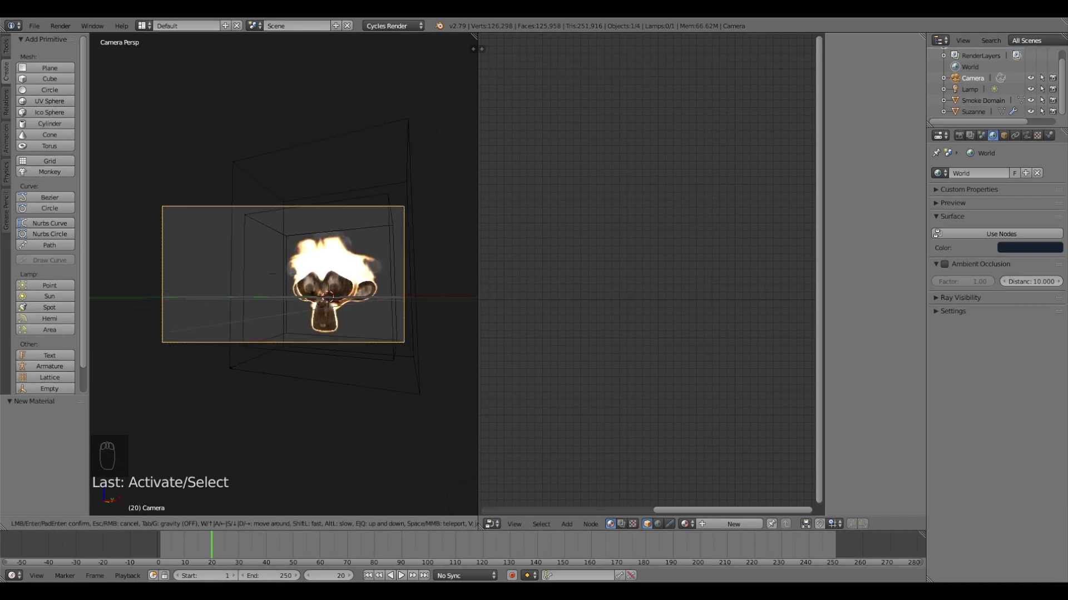
click(332, 299)
scroll(333, 299, up, 3)
key(shift+z)
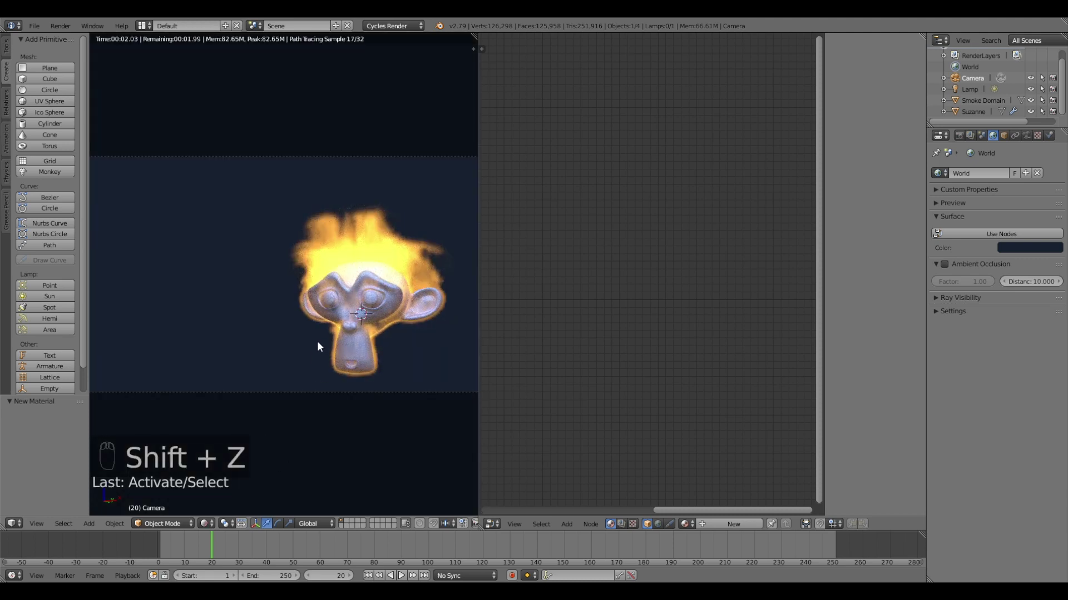
key(shift+z)
Play and stop the animation, refine the camera framing, and preview it in Cycles
click(402, 576)
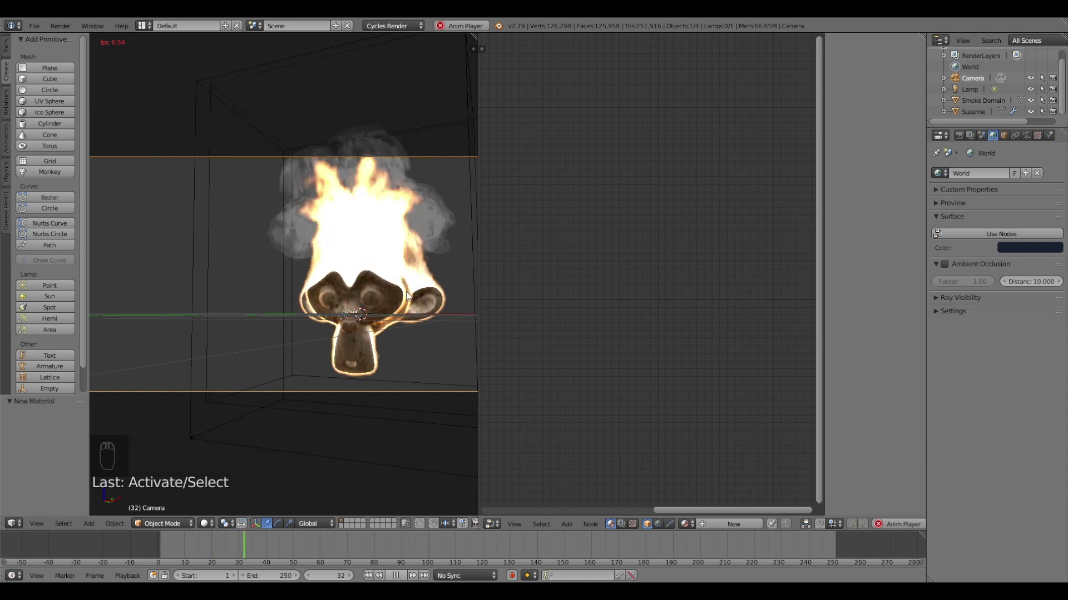
key(alt+a)
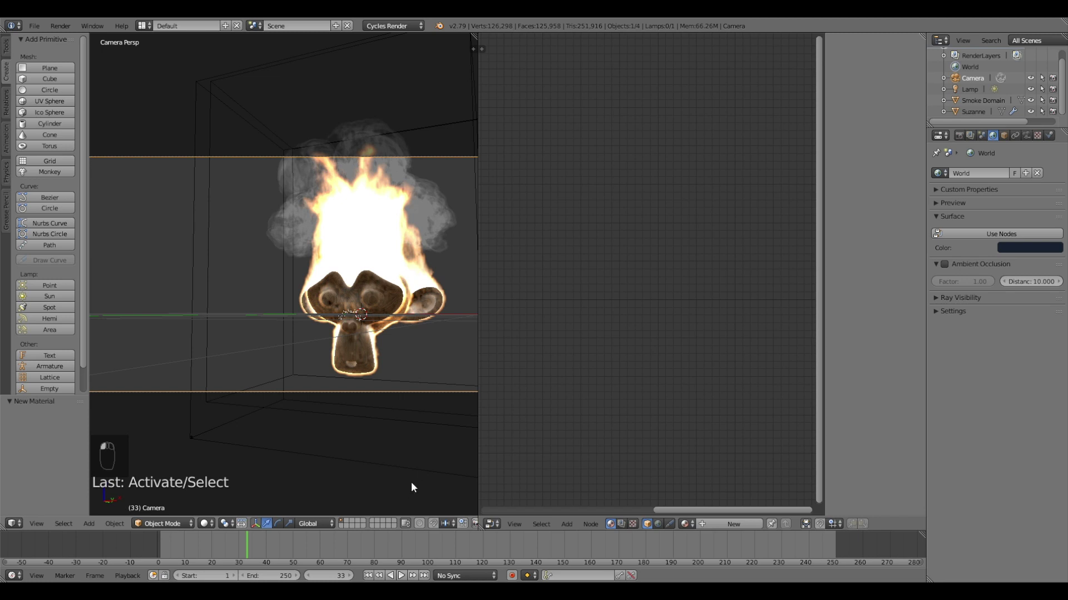
key(shift+f)
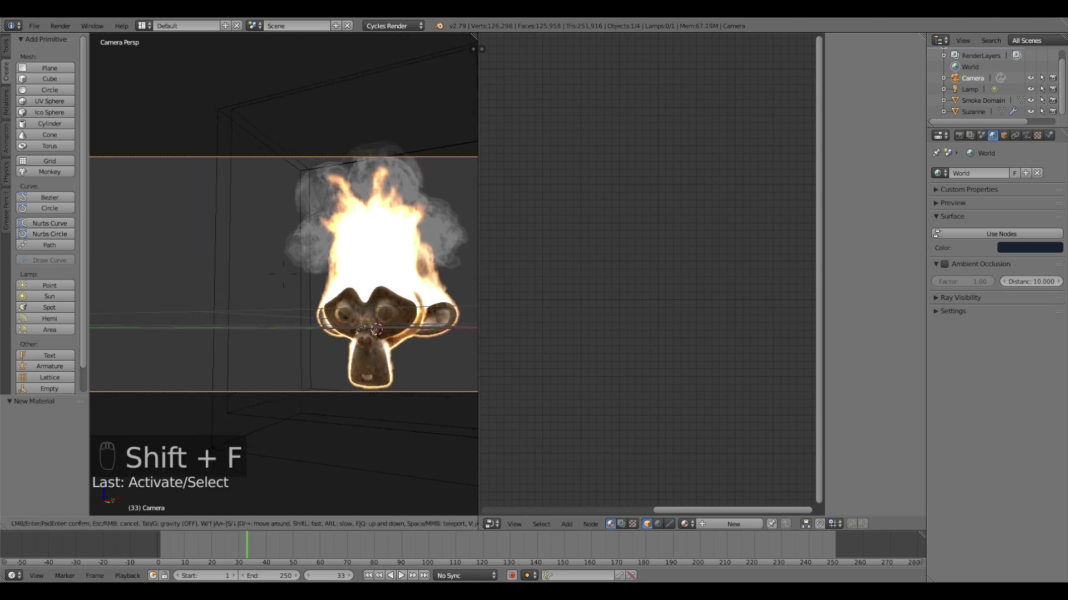
click(282, 272)
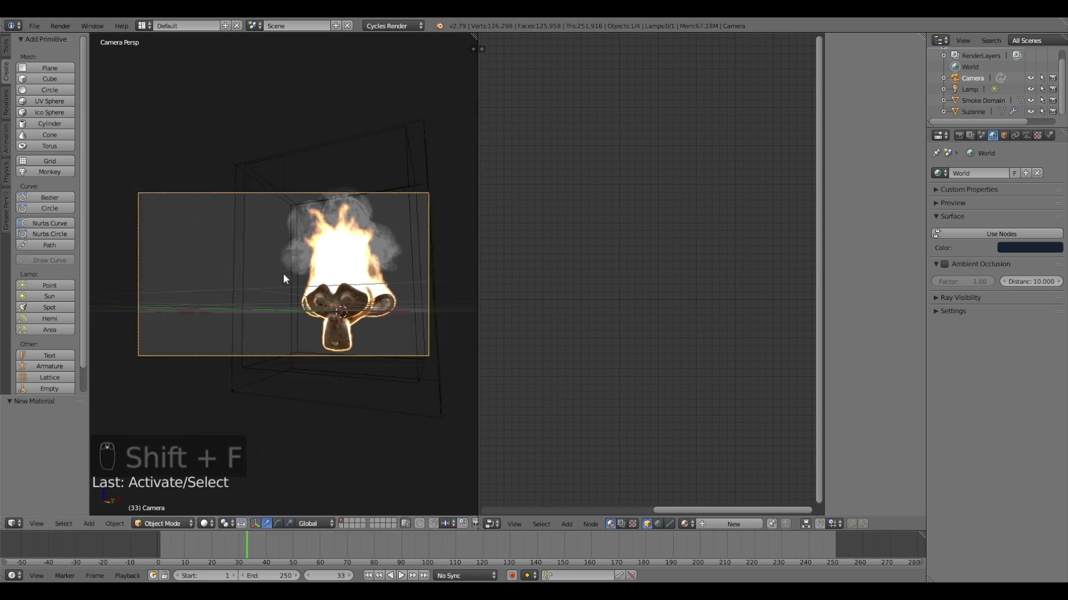
key(shift+z)
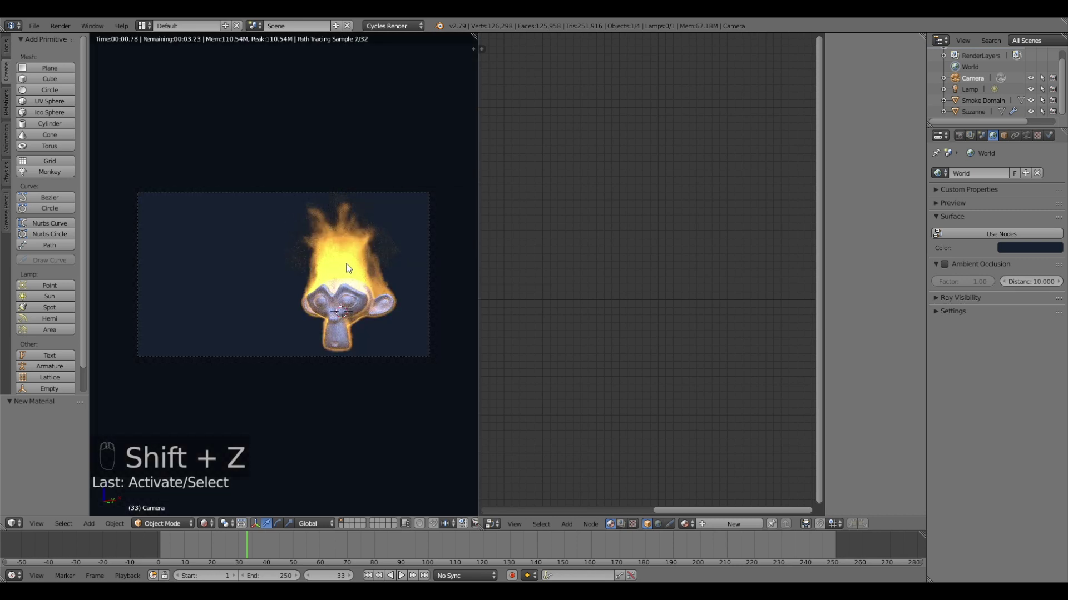
click(1028, 248)
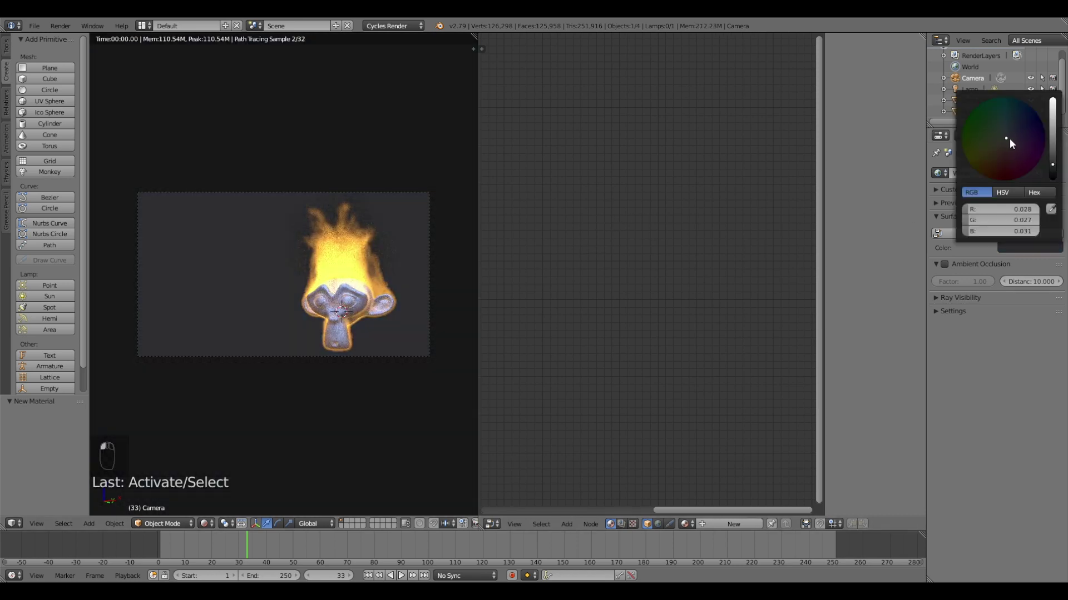
Darken the World background colour to near-black
click(1050, 174)
mouse_move(1051, 174)
mouse_down()
mouse_move(1051, 134)
mouse_move(1051, 174)
mouse_up()
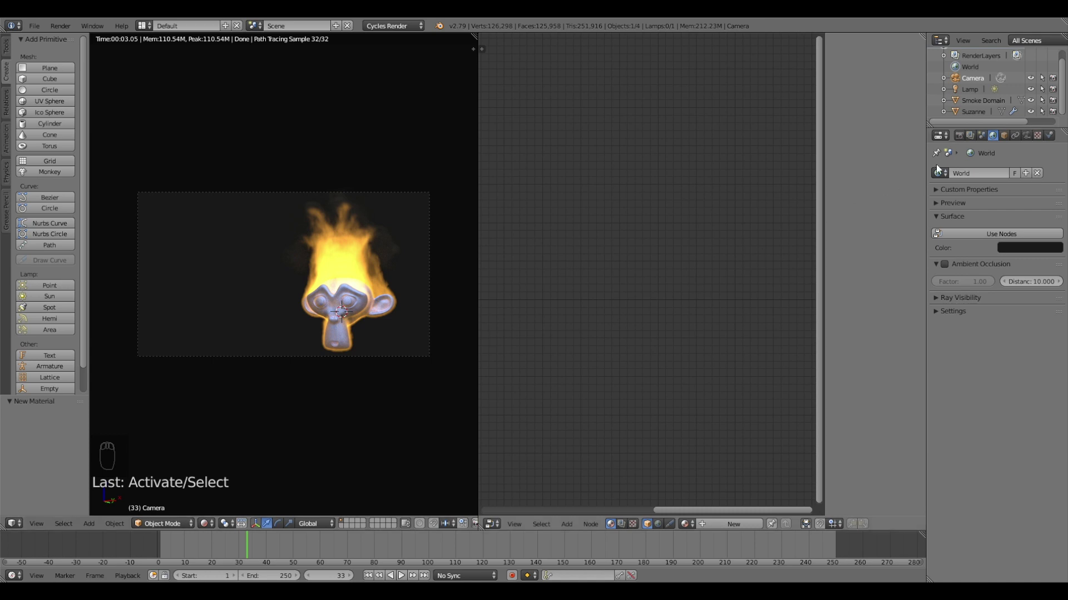
click(959, 135)
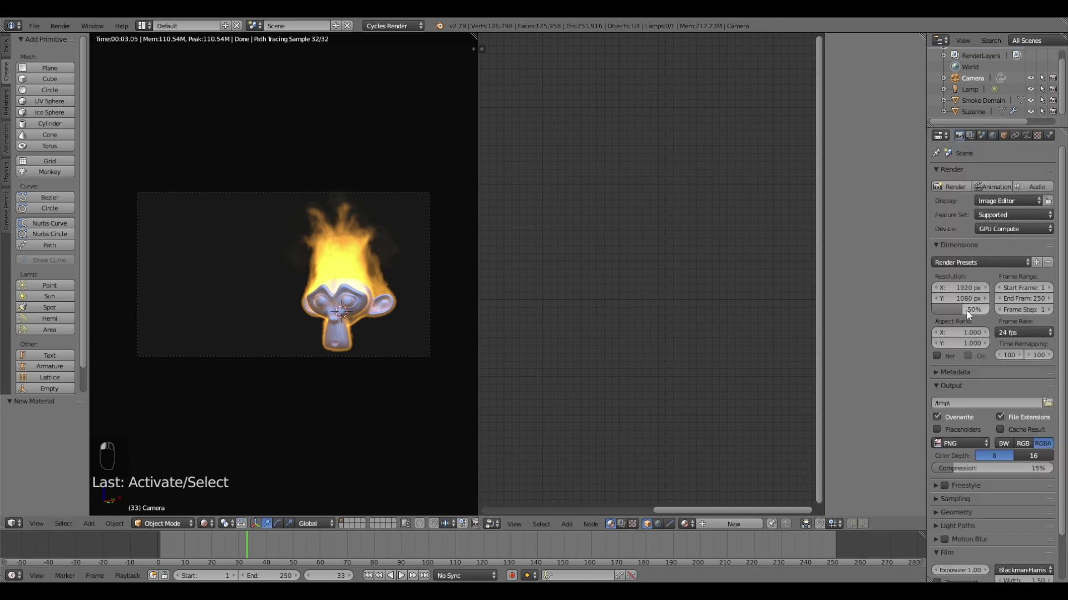
Set the render resolution to 100% and the frame rate to 30 fps
drag(968, 309, 991, 309)
click(1006, 331)
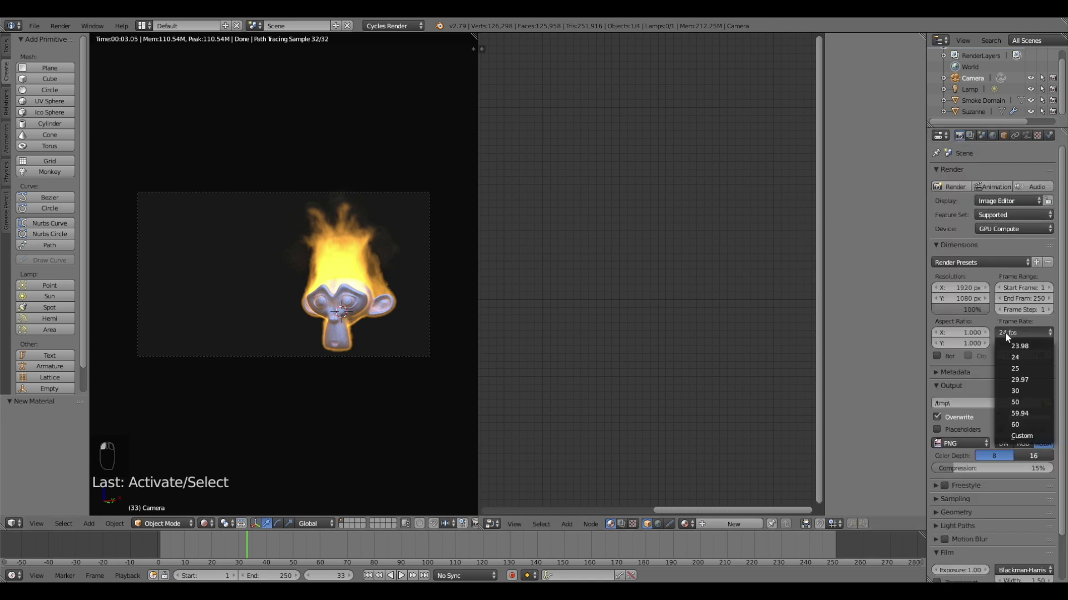
click(1026, 391)
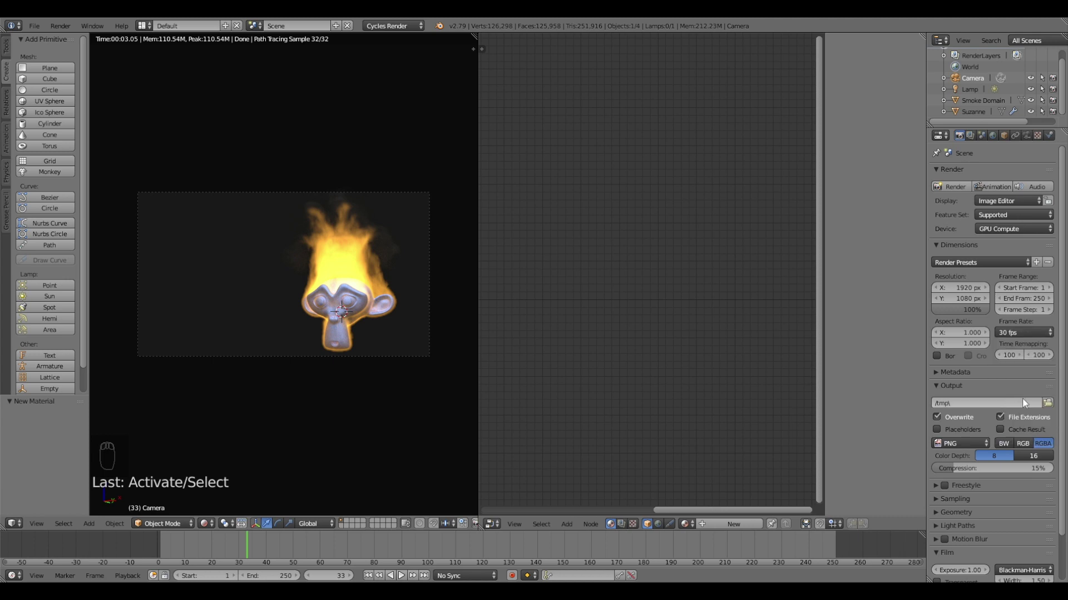
click(1048, 402)
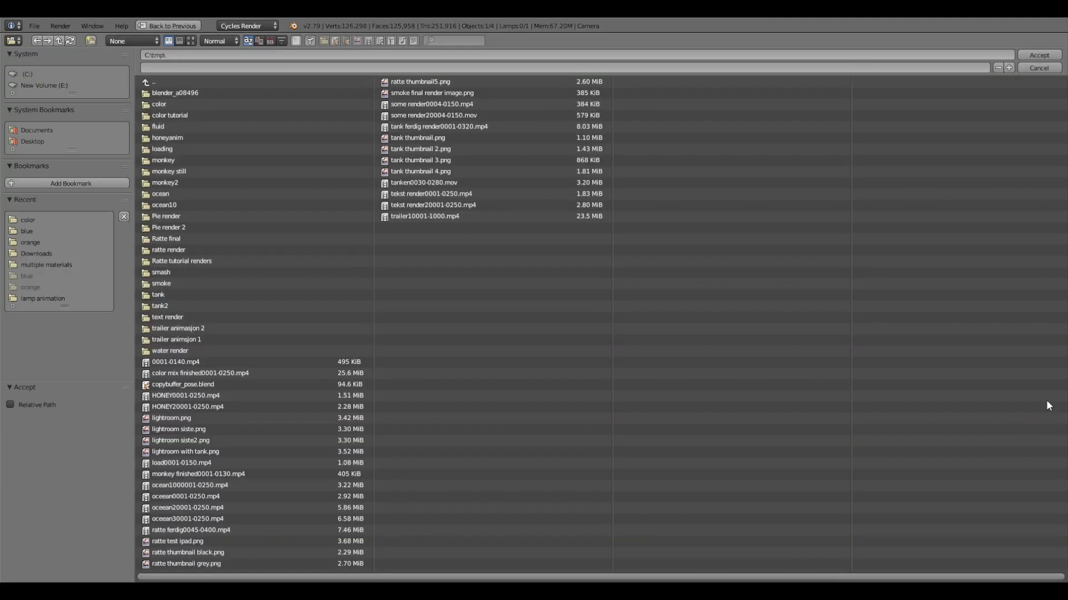
Create a folder named fire in tmp and set the output file name to tut inside it
click(90, 40)
text(fire)
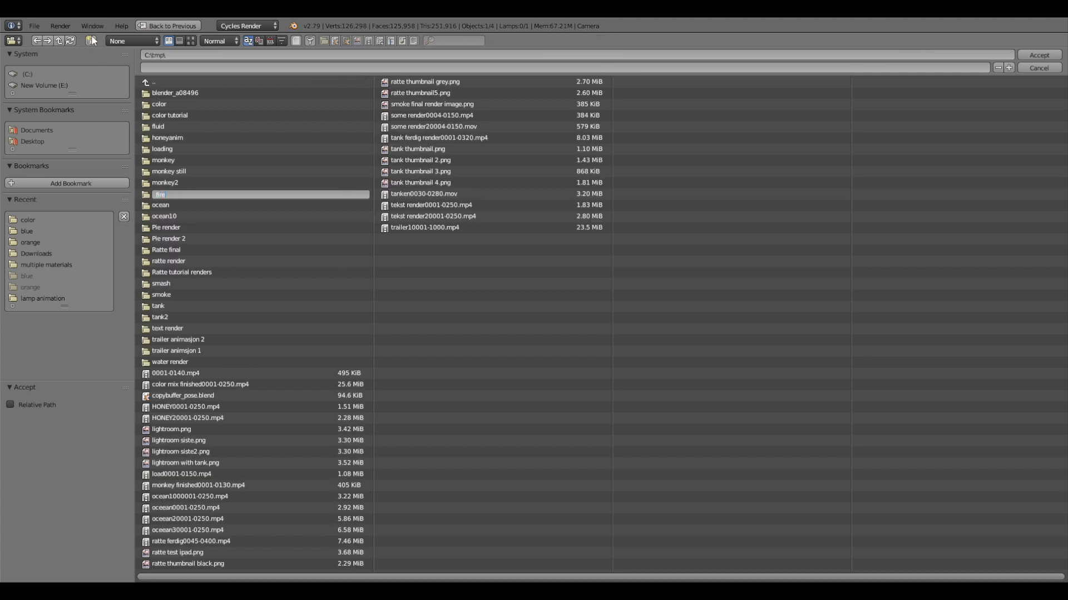
key(Return)
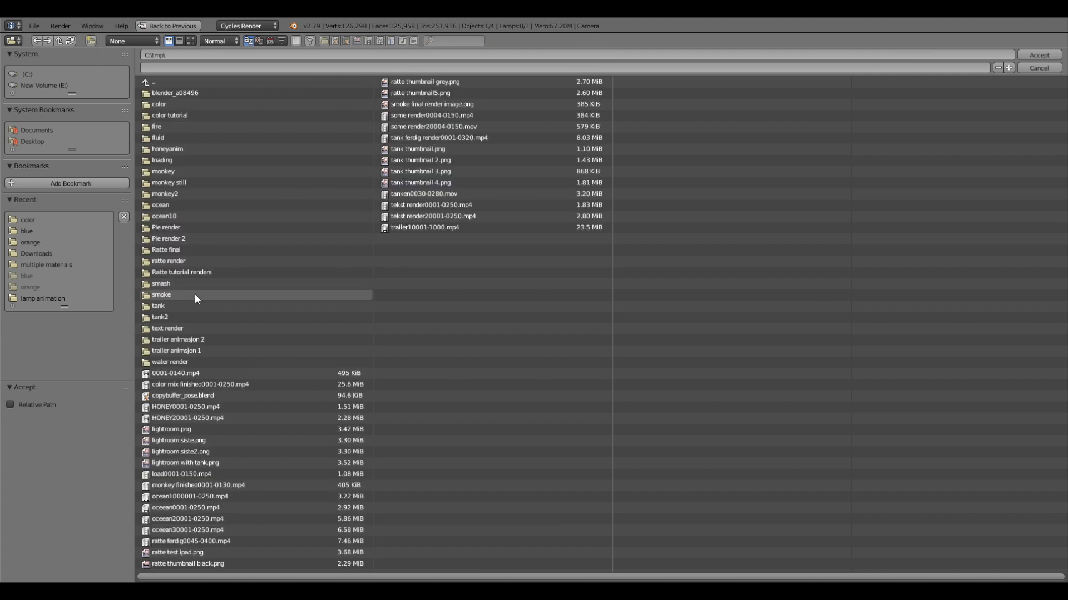
click(166, 127)
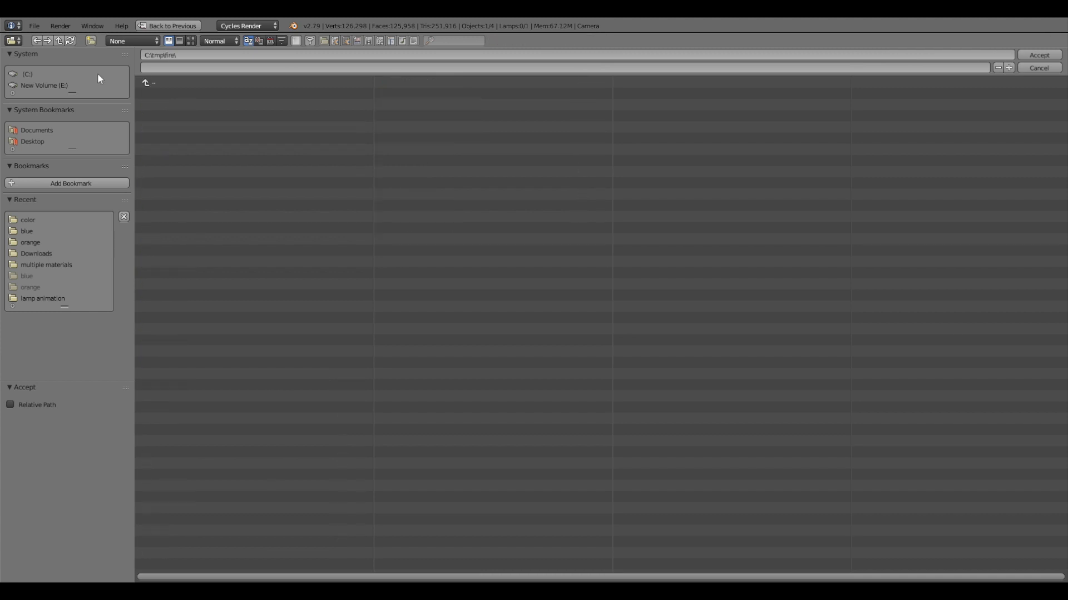
click(162, 66)
text(tut)
key(Return)
key(Return)
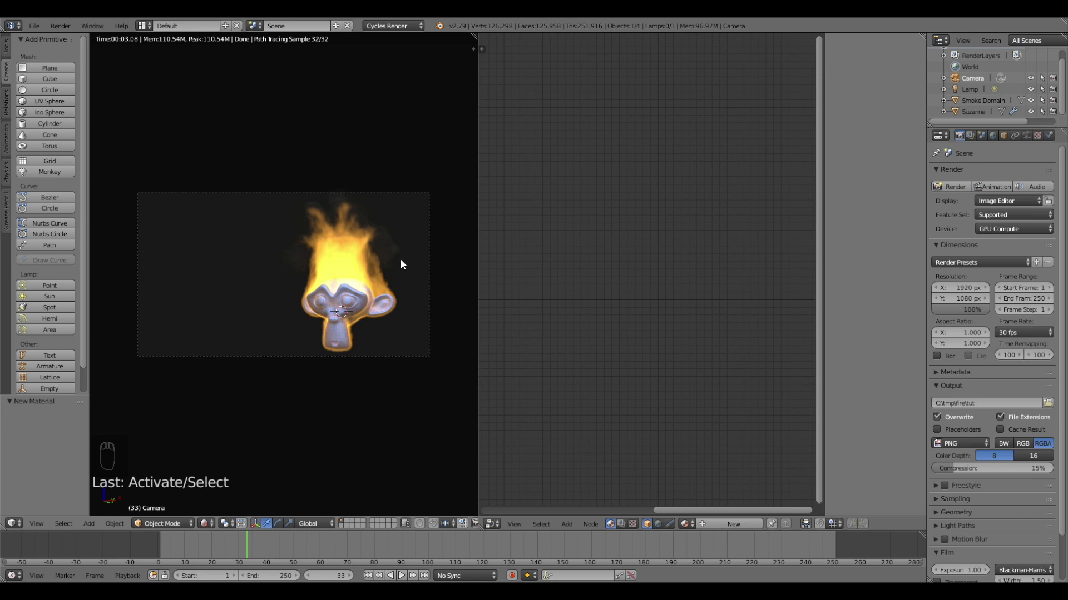
Fly the camera back, forward and sideways until Suzanne is centred head-on
key(shift+z)
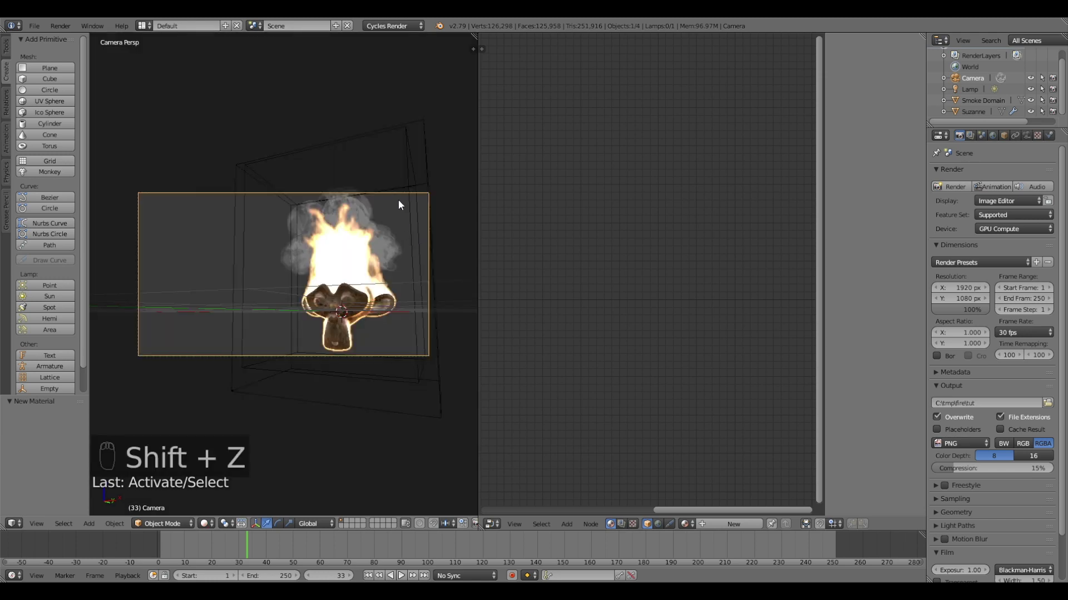
key(shift+f)
key(s)
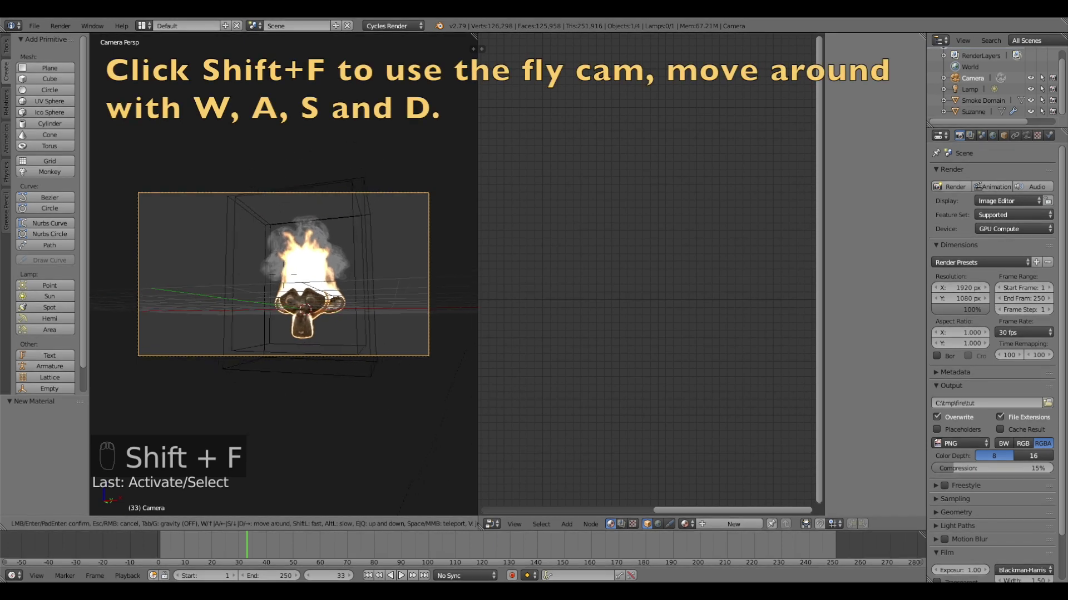
key(w)
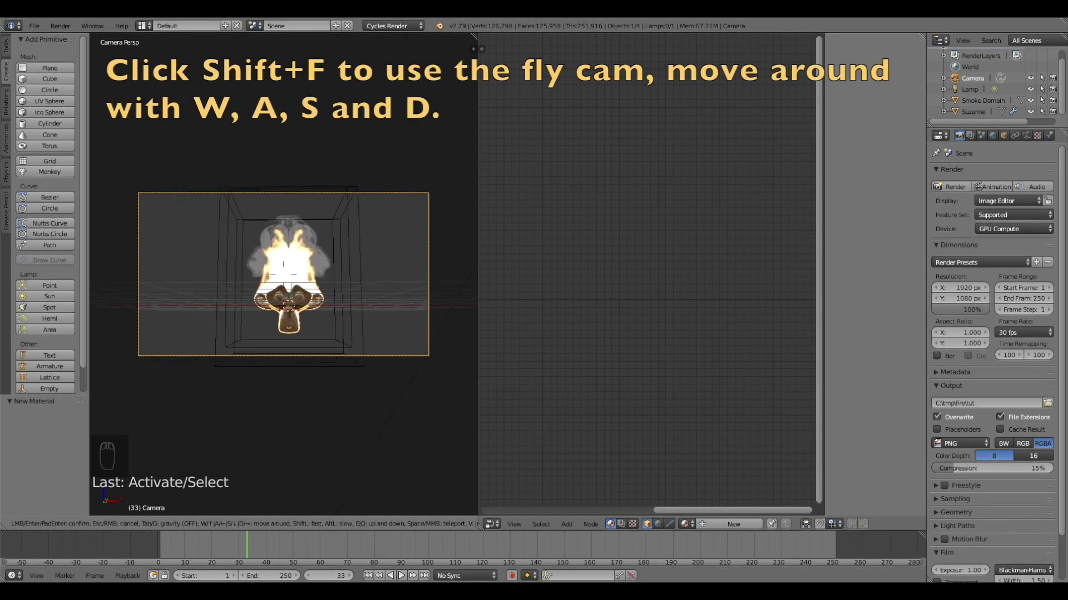
key(a)
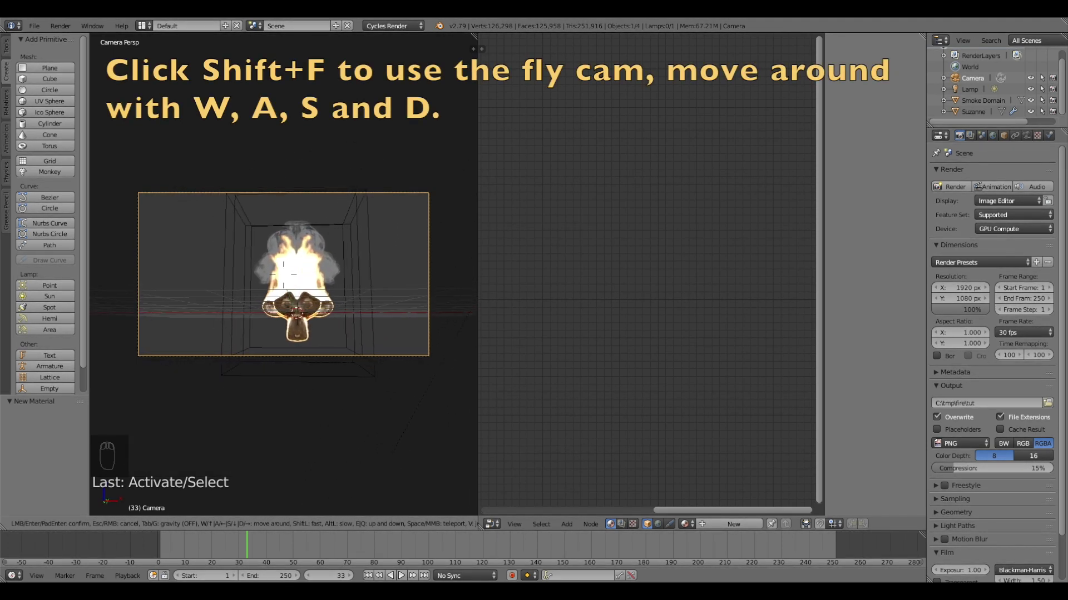
click(351, 332)
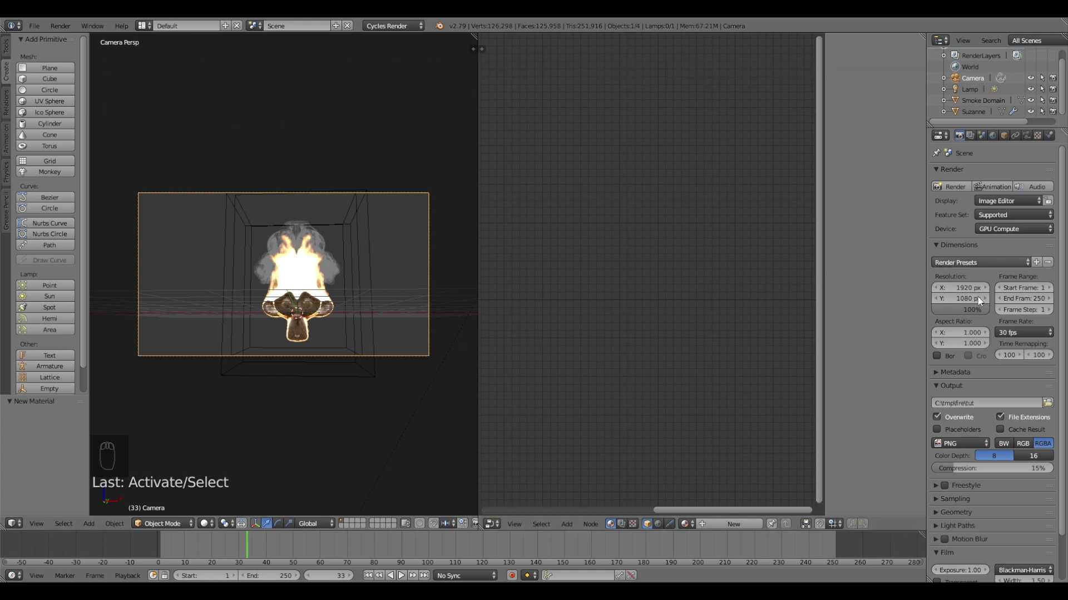
Set the render samples to 250 in the Sampling panel
click(975, 498)
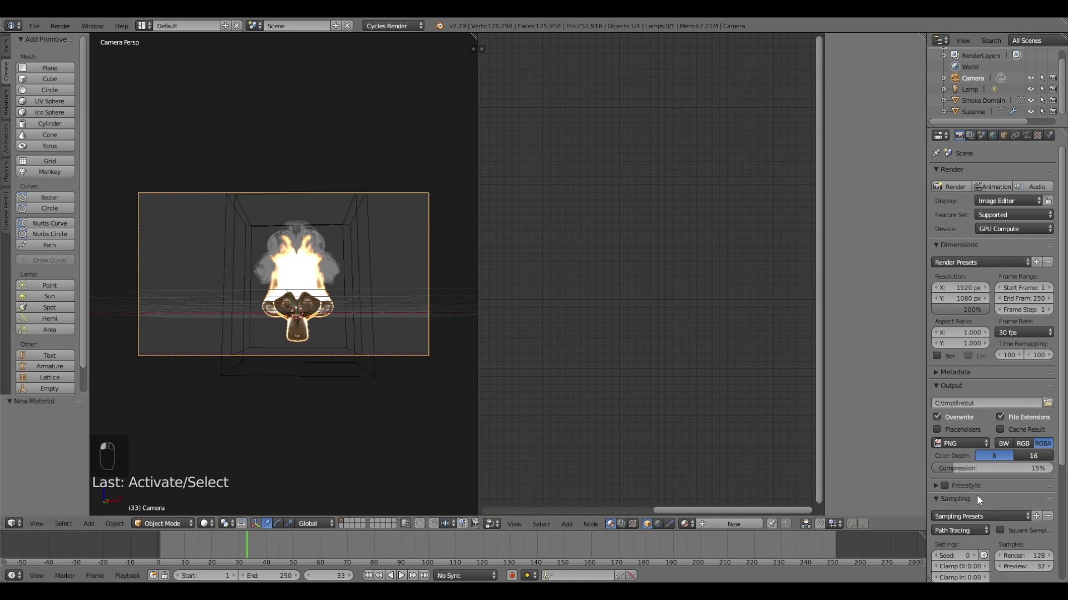
scroll(989, 495, down, 2)
click(1023, 511)
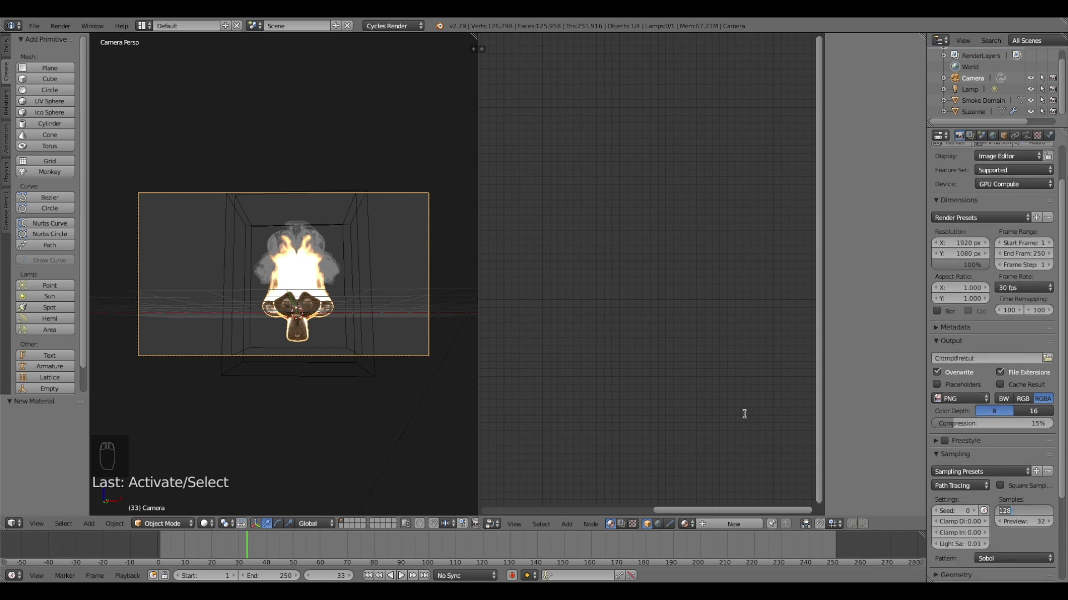
text(250)
key(Return)
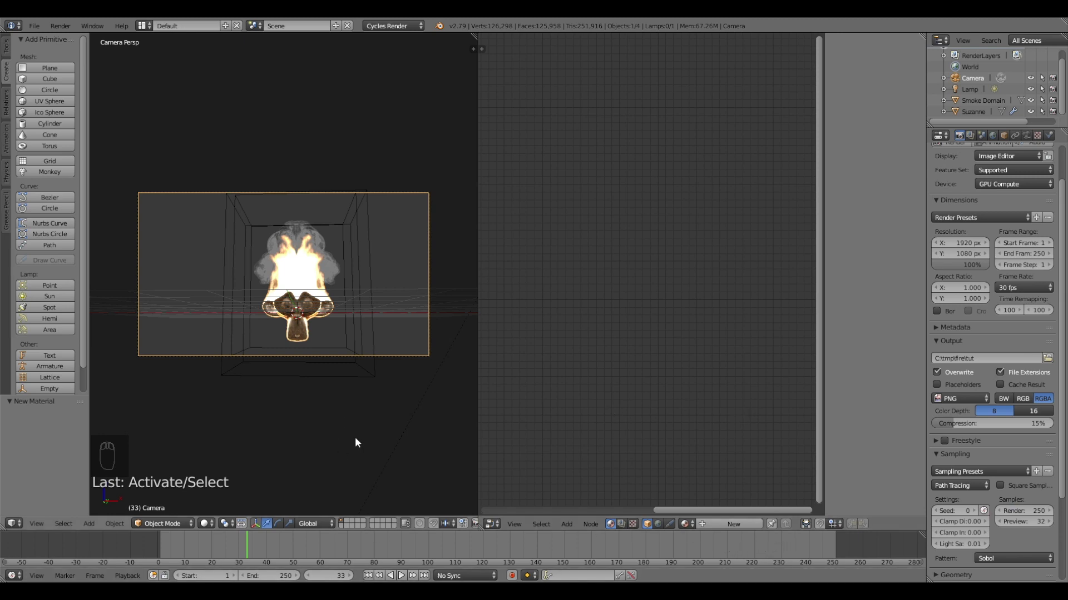
Play the fire animation, stop at frame 41, and view it as a Cycles preview
key(alt+a)
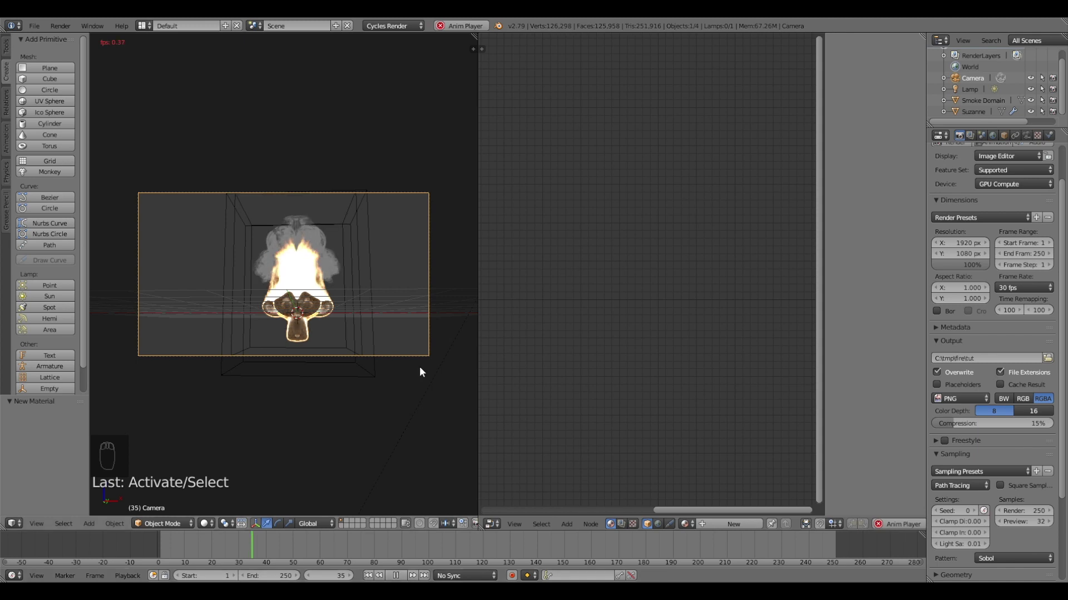
click(397, 576)
key(shift+z)
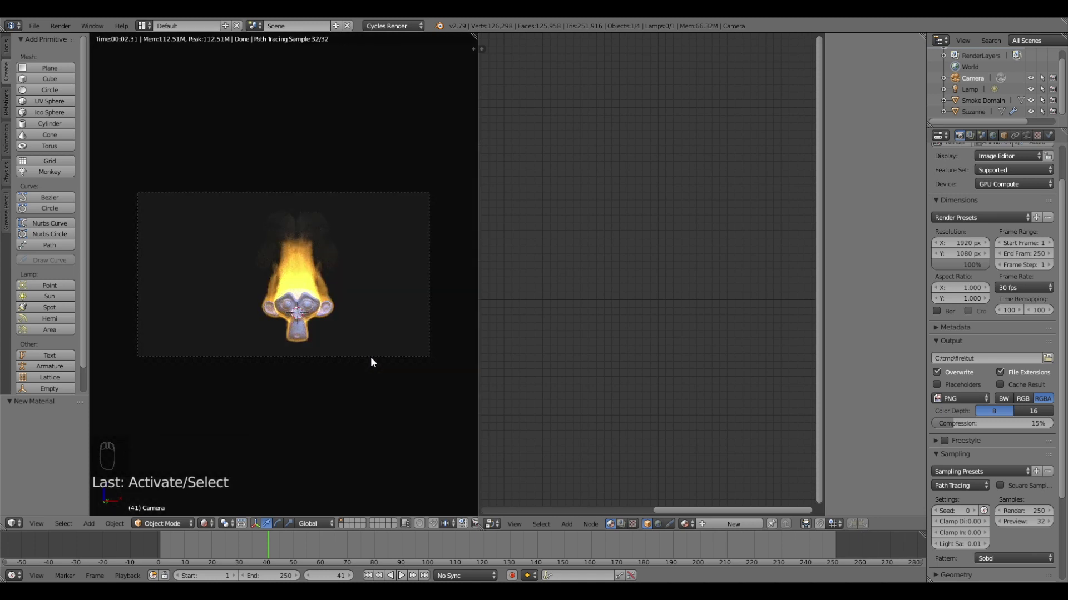
Leave rendered preview and launch the full animation render to PNG frames
key(shift+z)
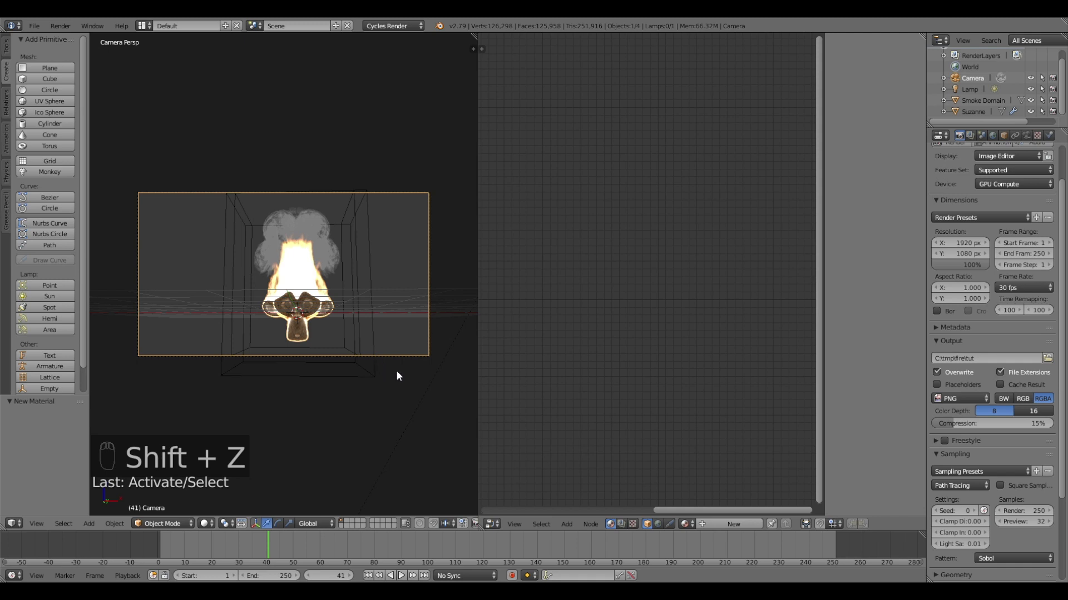
scroll(1005, 244, up, 2)
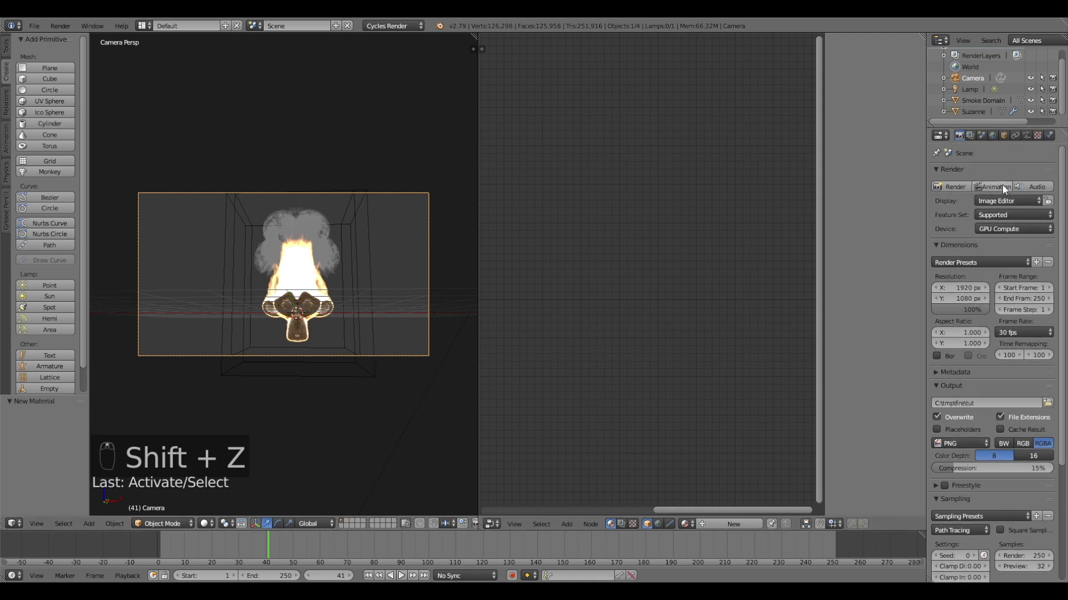
click(1002, 185)
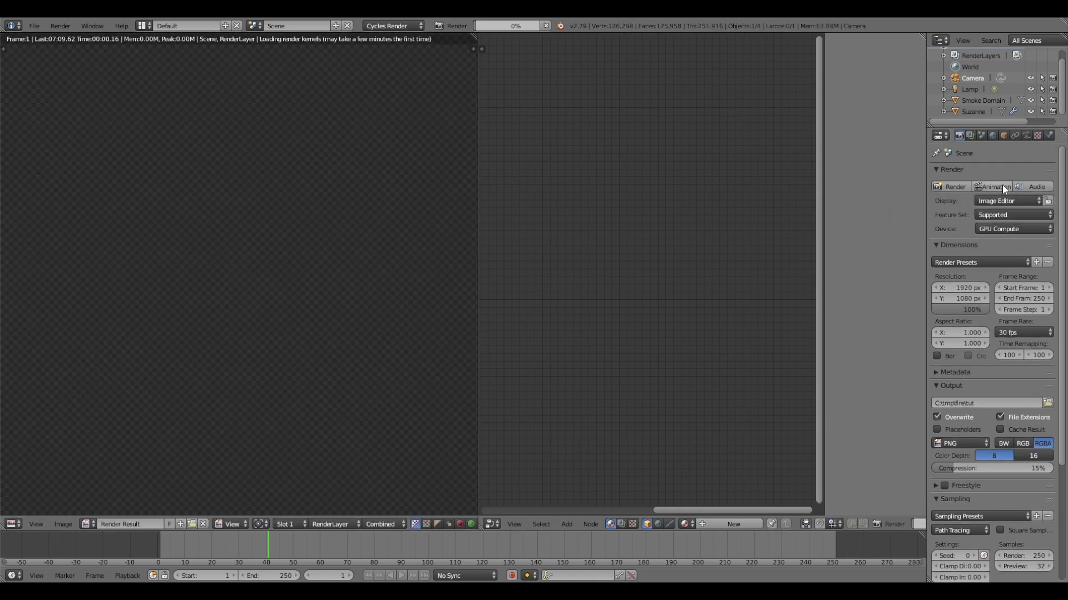